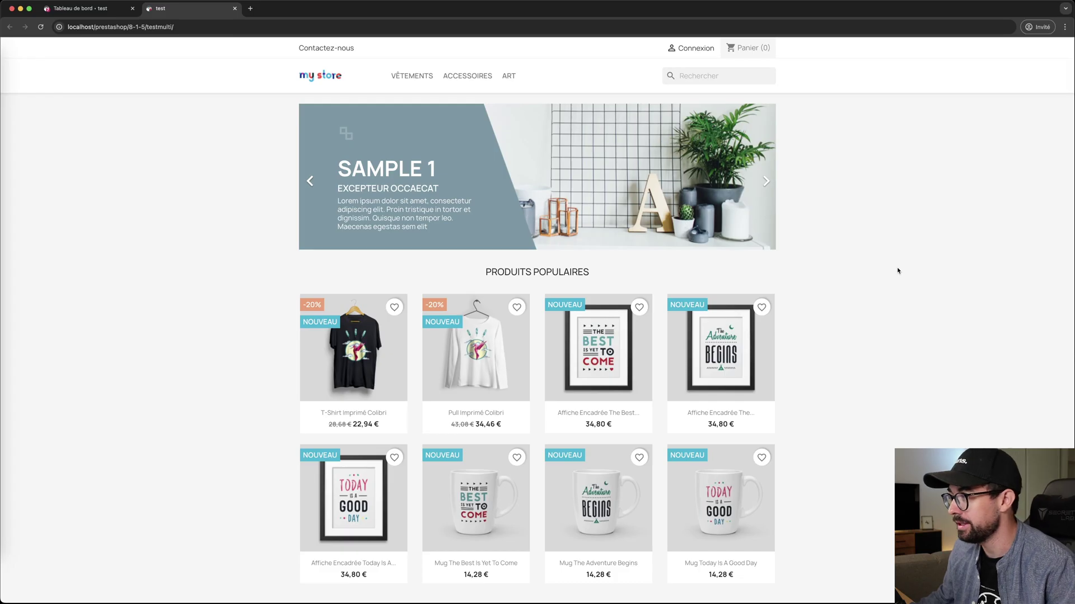
Step: Open the back office's International > Taxes page and review the list of taxes and the tax options below it
{"action": "scroll", "coordinate": [224, 213], "scroll_direction": "up", "scroll_amount": 3}
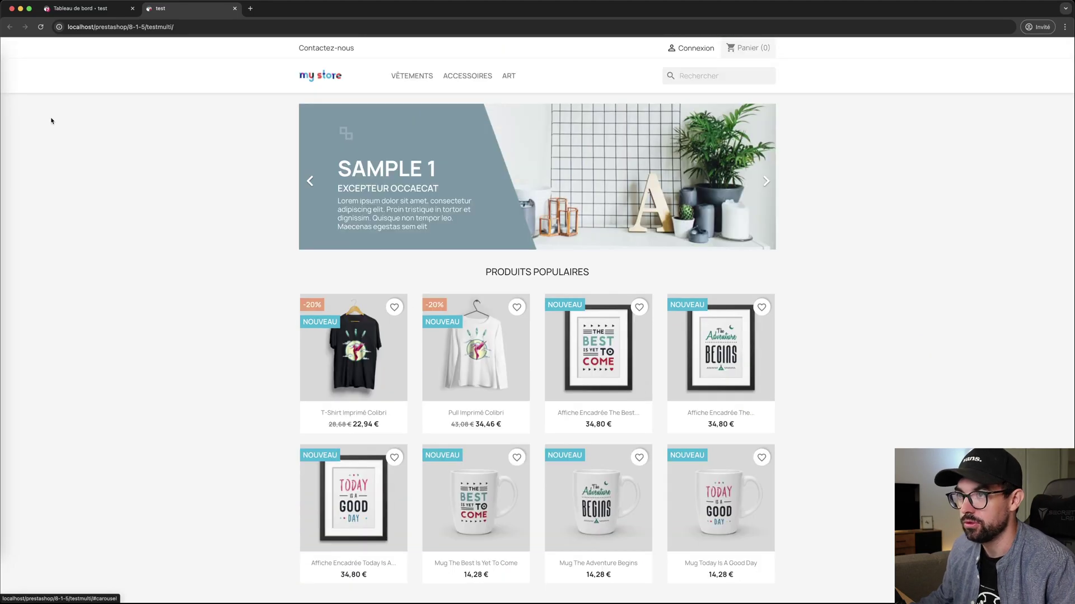
{"action": "left_click", "coordinate": [78, 9]}
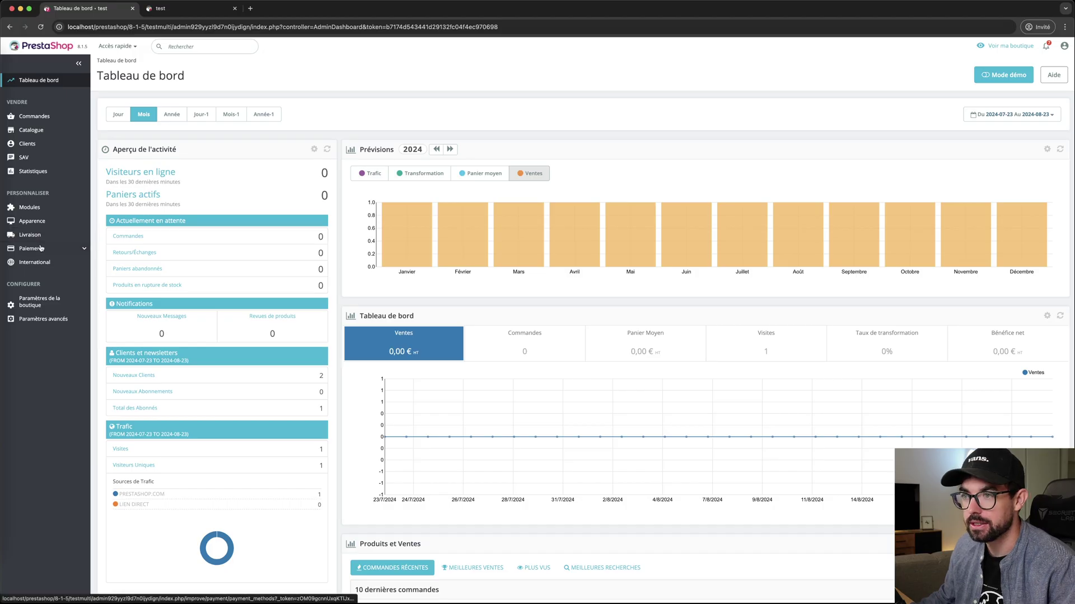
{"action": "mouse_move", "coordinate": [38, 263]}
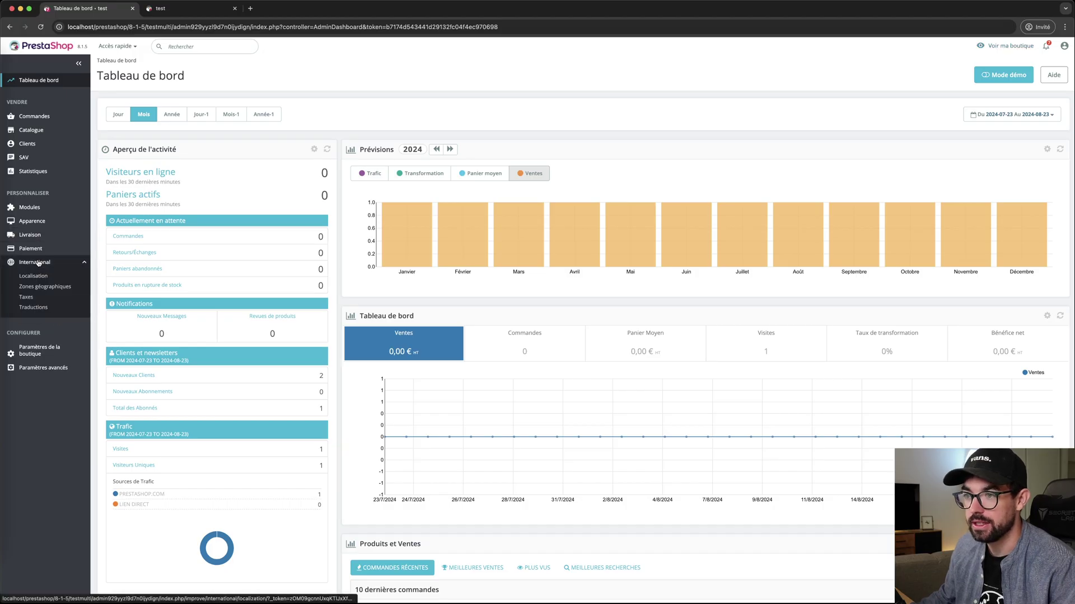
{"action": "left_click", "coordinate": [26, 297]}
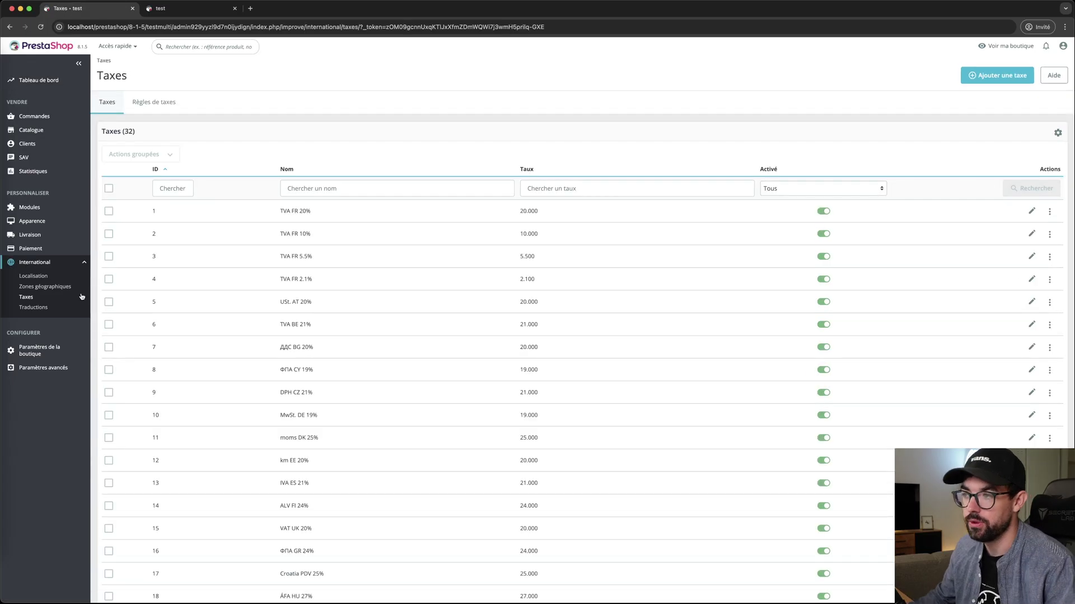
{"action": "scroll", "coordinate": [406, 279], "scroll_direction": "down", "scroll_amount": 10}
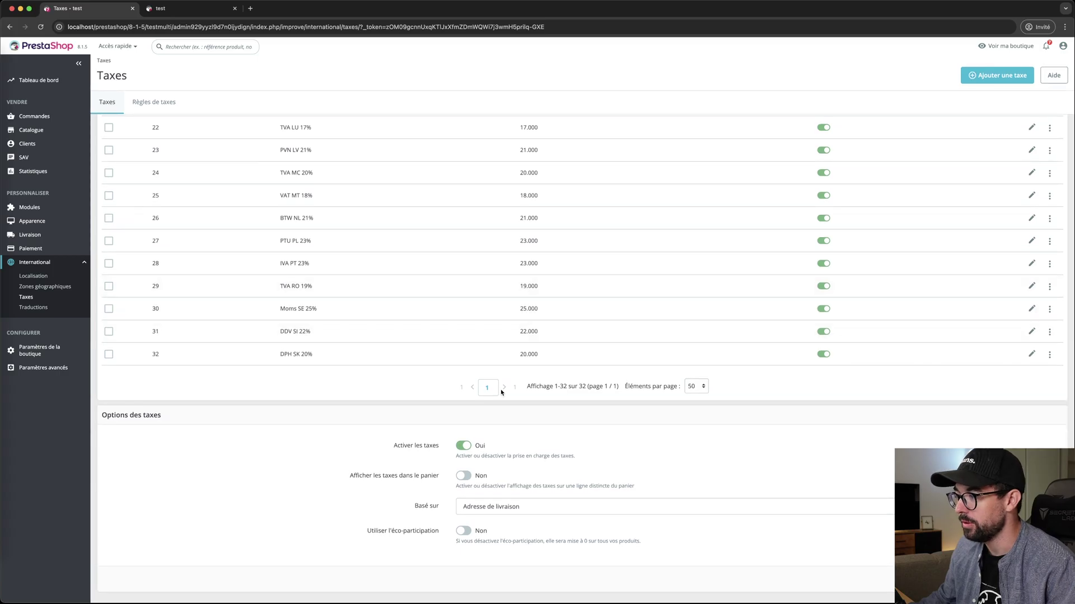
{"action": "scroll", "coordinate": [536, 383], "scroll_direction": "up", "scroll_amount": 6}
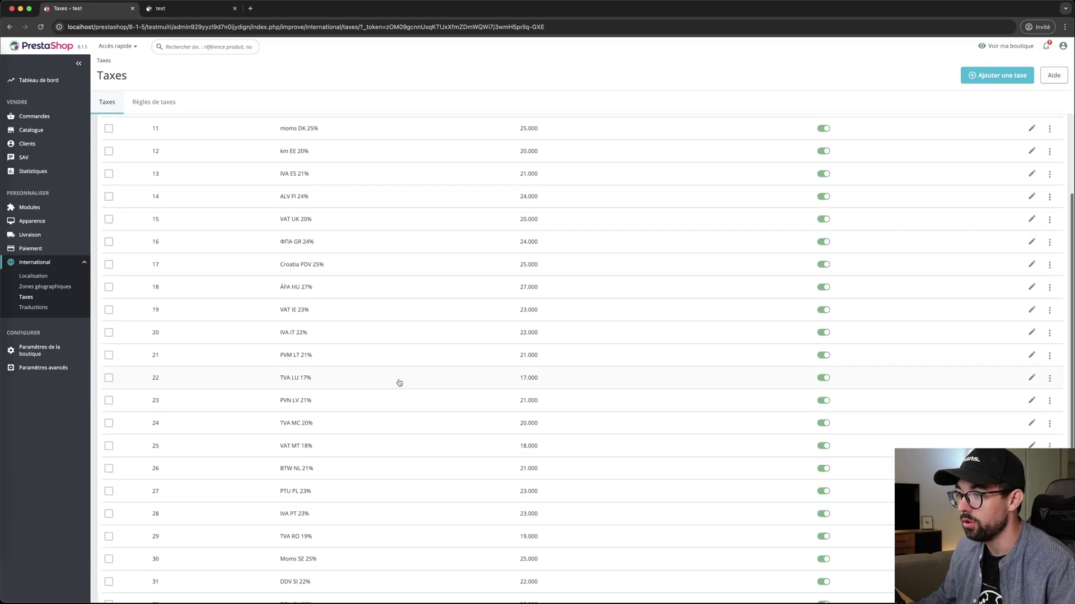
{"action": "scroll", "coordinate": [375, 383], "scroll_direction": "up", "scroll_amount": 4}
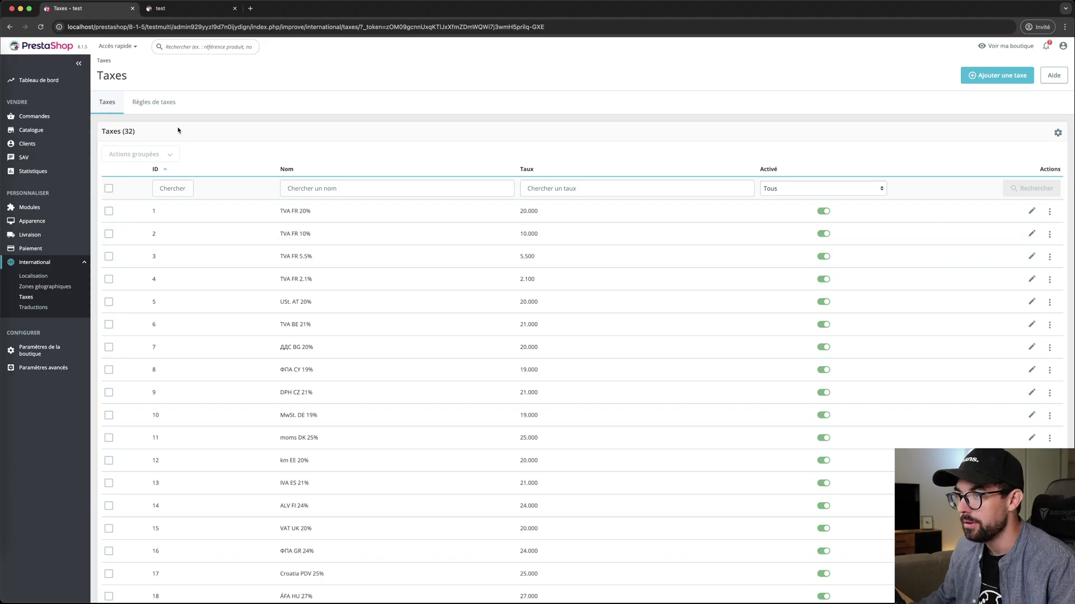
Step: Open the FR Taux standard (20%) tax rule and examine its name and the rate applied to each country
{"action": "left_click", "coordinate": [150, 106]}
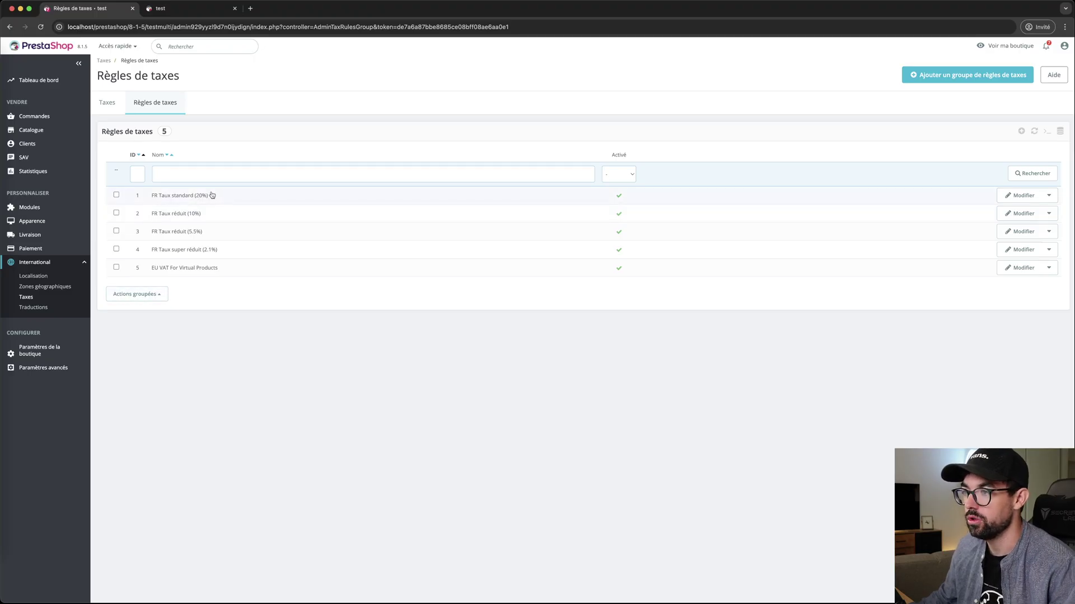
{"action": "left_click", "coordinate": [235, 196]}
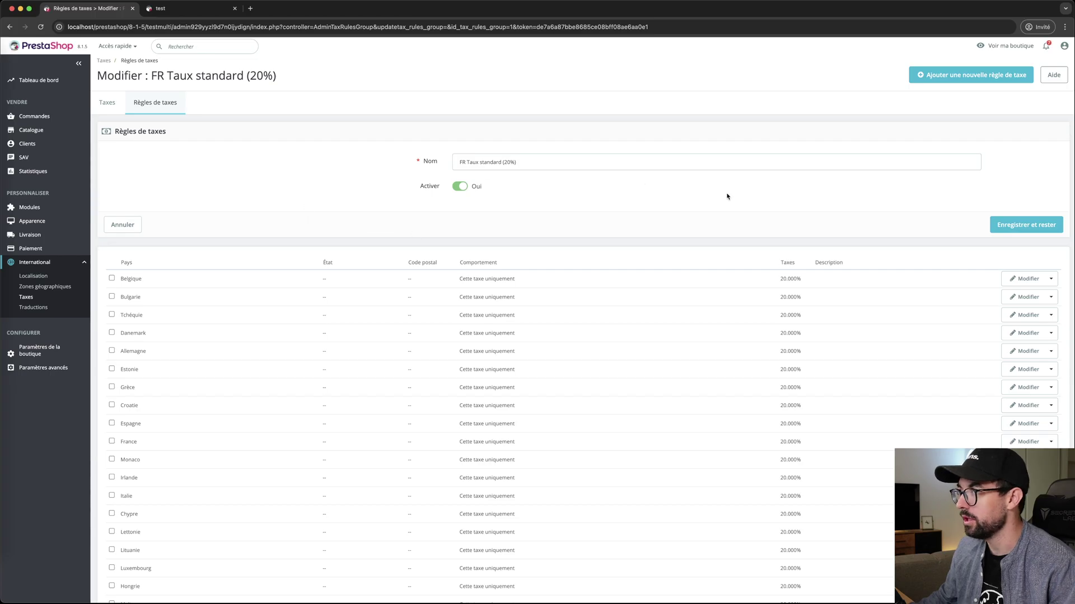
{"action": "left_click_drag", "start_coordinate": [538, 162], "coordinate": [433, 163]}
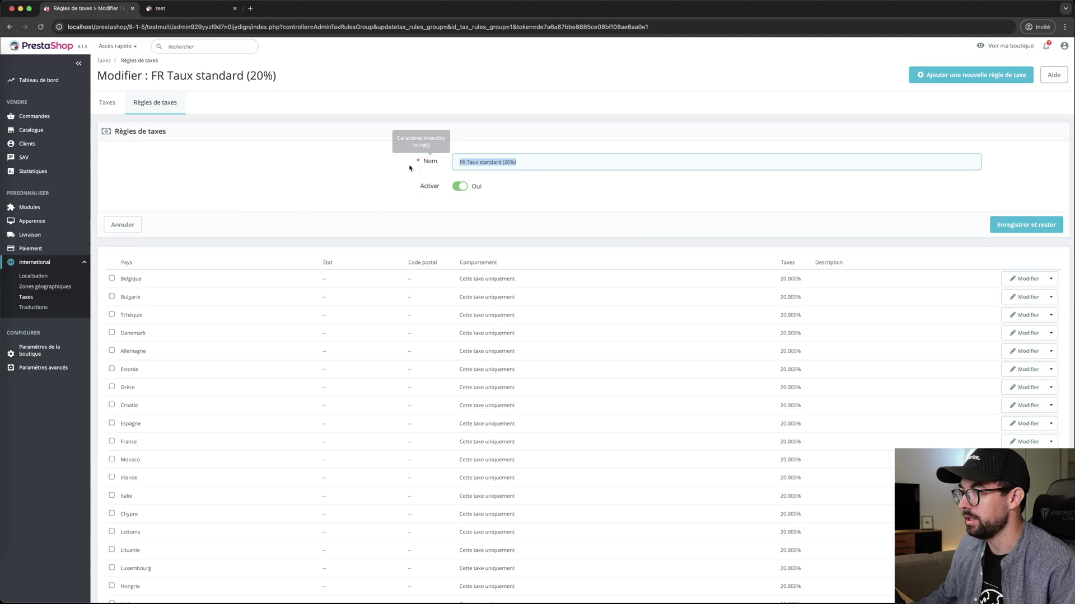
{"action": "left_click", "coordinate": [395, 178]}
{"action": "scroll", "coordinate": [394, 177], "scroll_direction": "down", "scroll_amount": 5}
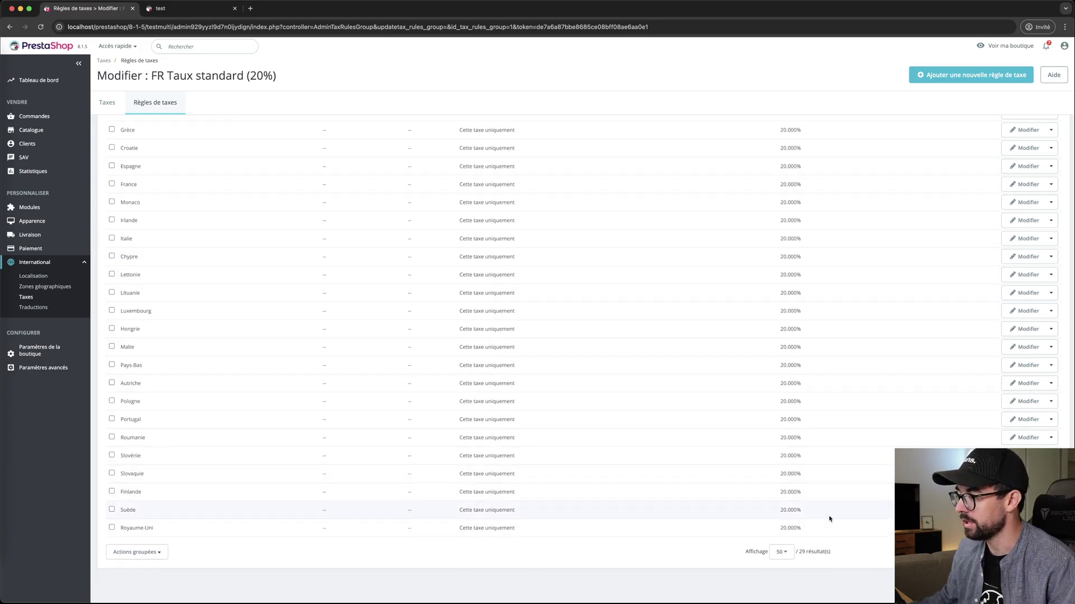
{"action": "scroll", "coordinate": [829, 515], "scroll_direction": "up", "scroll_amount": 5}
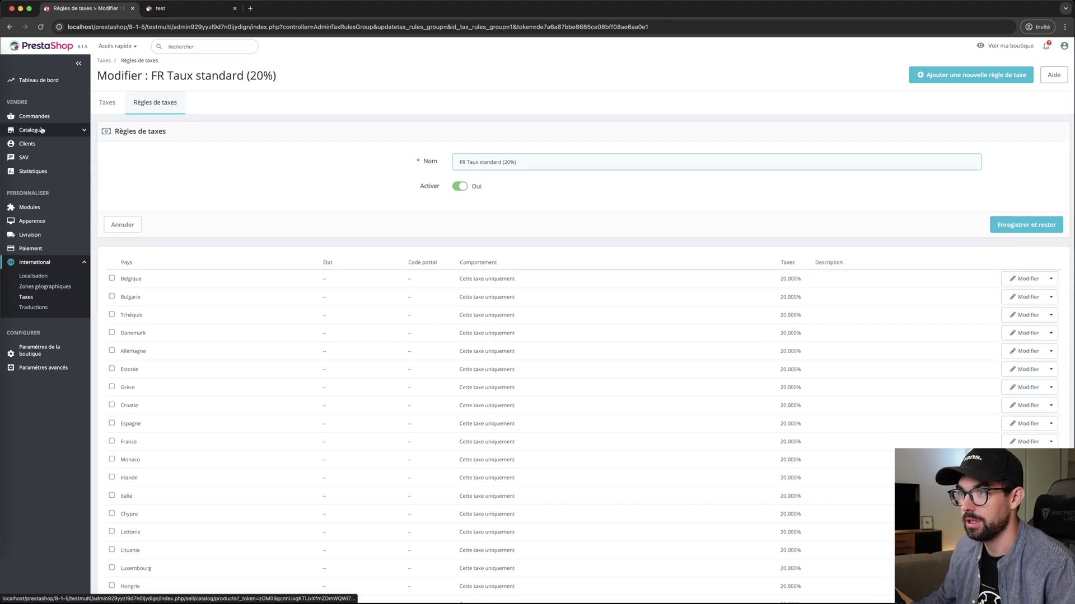
Step: Open the pricing settings of the Carnet de notes Colibri product and view the available tax rules
{"action": "left_click", "coordinate": [31, 145]}
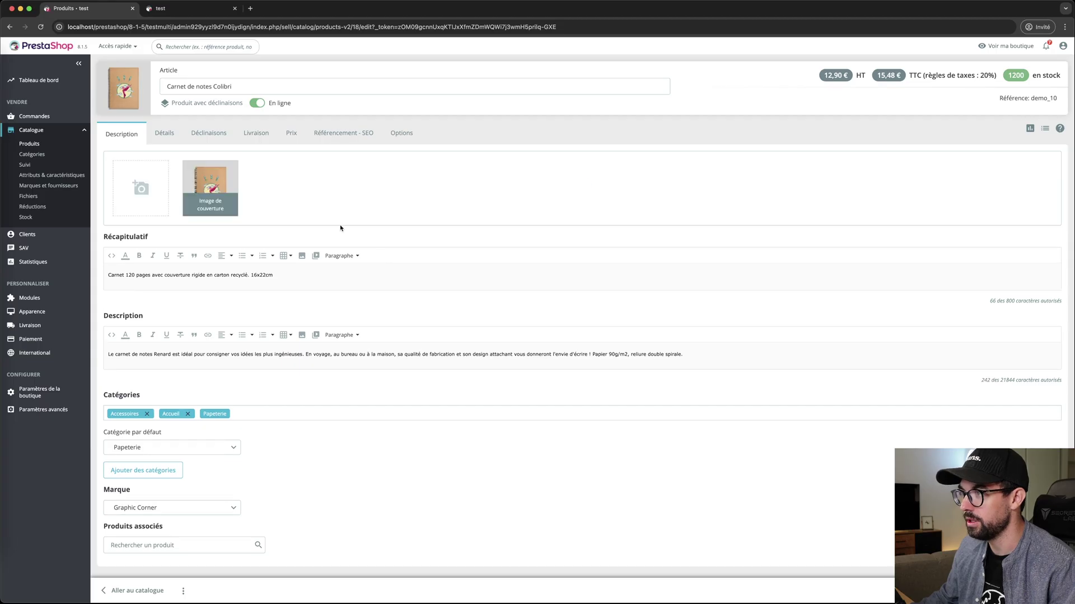
{"action": "left_click", "coordinate": [290, 134]}
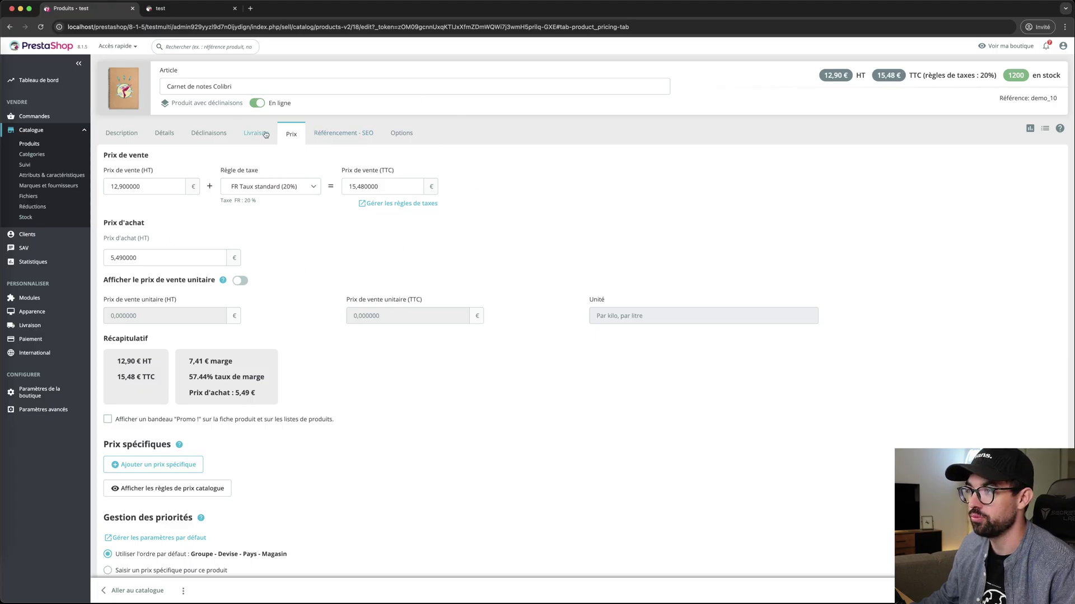
{"action": "left_click", "coordinate": [289, 193]}
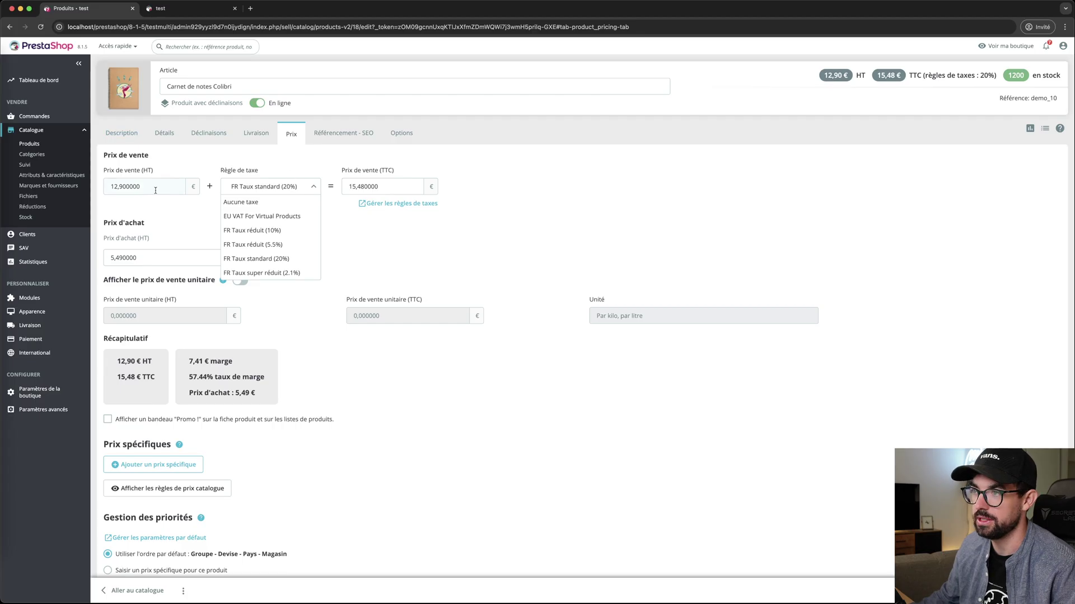
{"action": "scroll", "coordinate": [281, 213], "scroll_direction": "down", "scroll_amount": 1}
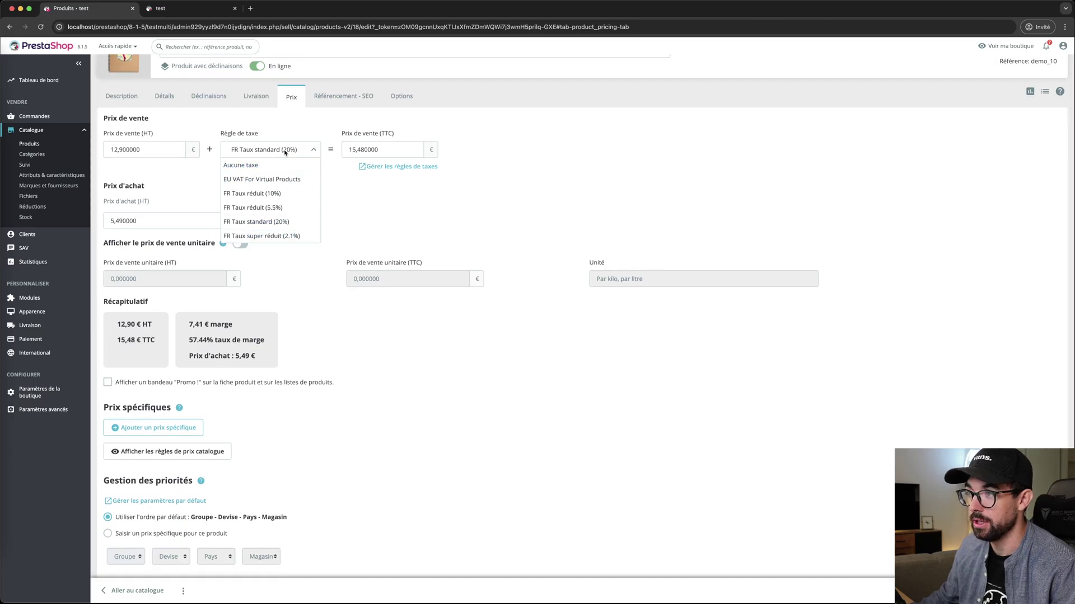
{"action": "left_click", "coordinate": [312, 150]}
Step: Compare the product's selling price excluding tax (HT) with its selling price including tax (TTC)
{"action": "double_click", "coordinate": [159, 153]}
{"action": "left_click_drag", "start_coordinate": [156, 139], "coordinate": [105, 137]}
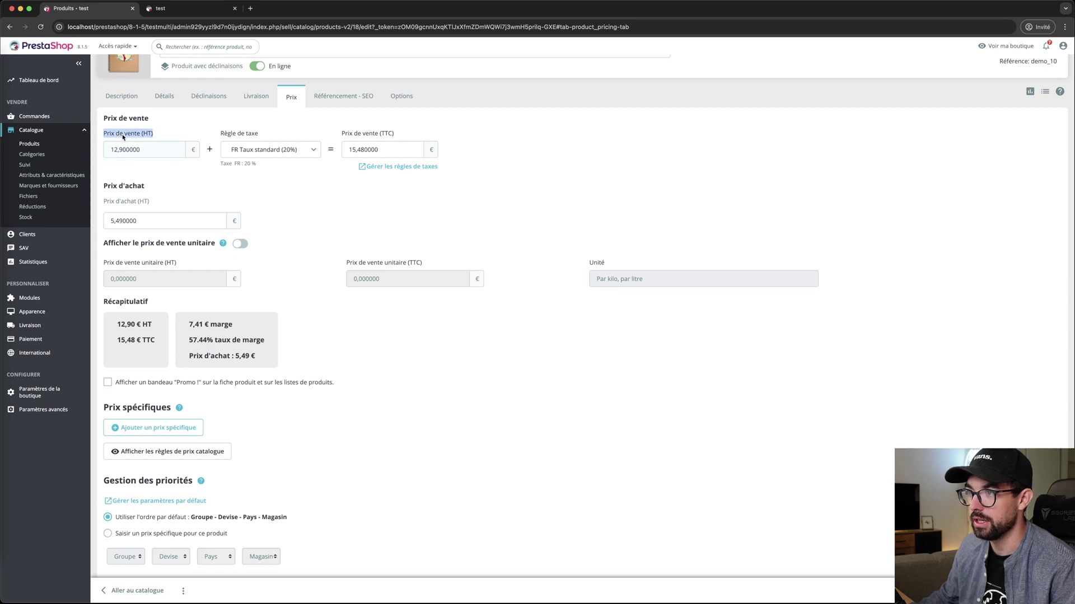
{"action": "left_click_drag", "start_coordinate": [395, 134], "coordinate": [342, 136]}
{"action": "left_click", "coordinate": [360, 157]}
{"action": "double_click", "coordinate": [360, 156]}
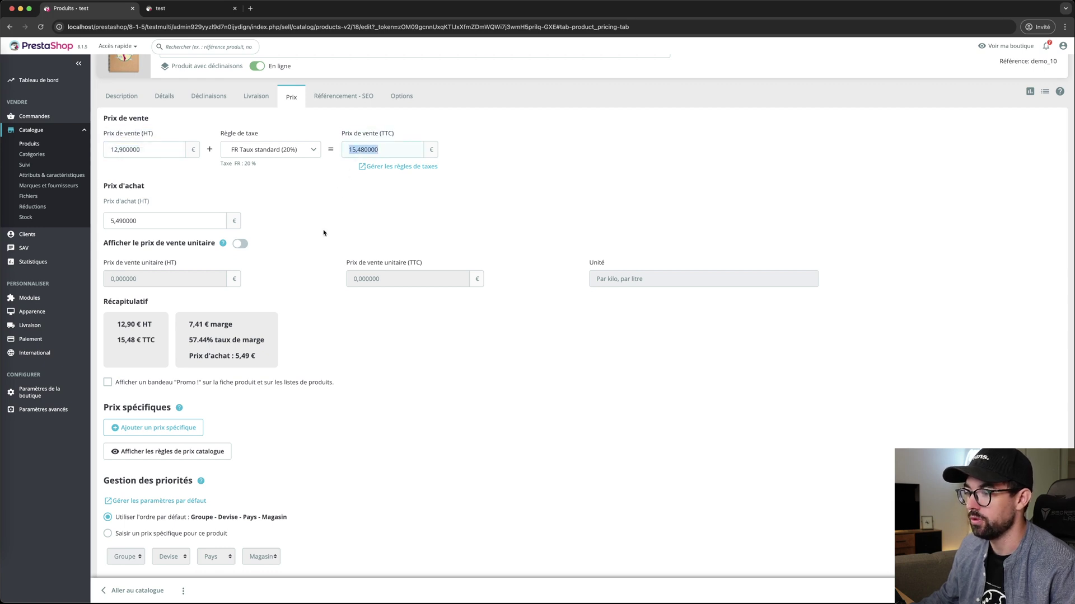
Step: Preview the Carnet de notes Colibri product in the shop, add one to the cart and proceed to checkout
{"action": "scroll", "coordinate": [324, 233], "scroll_direction": "up", "scroll_amount": 2}
{"action": "left_click", "coordinate": [183, 591]}
{"action": "left_click", "coordinate": [211, 575]}
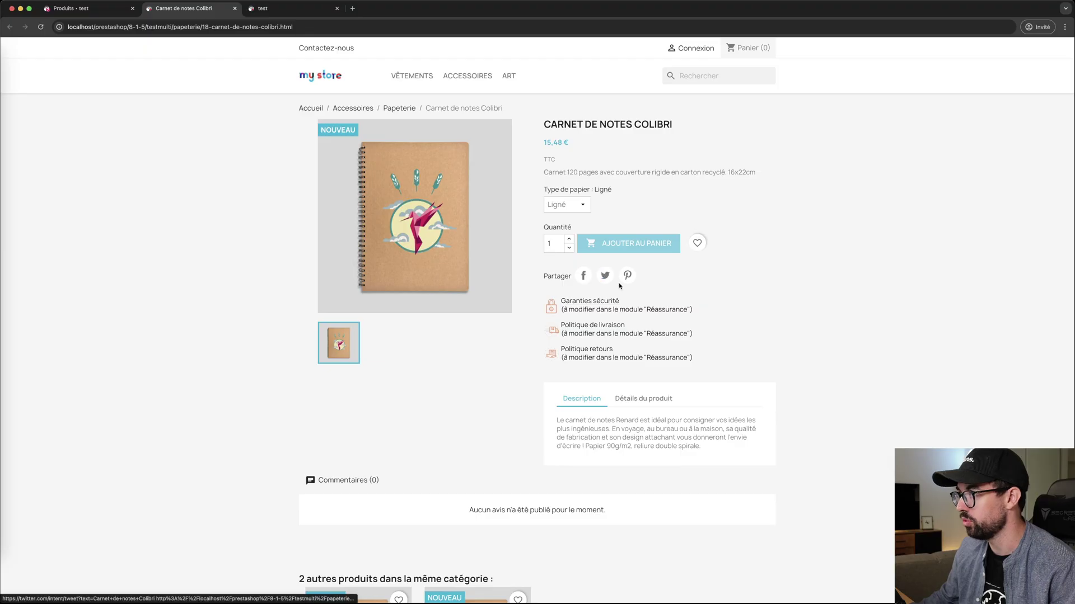
{"action": "left_click", "coordinate": [628, 243]}
{"action": "left_click", "coordinate": [671, 176]}
{"action": "left_click", "coordinate": [700, 183]}
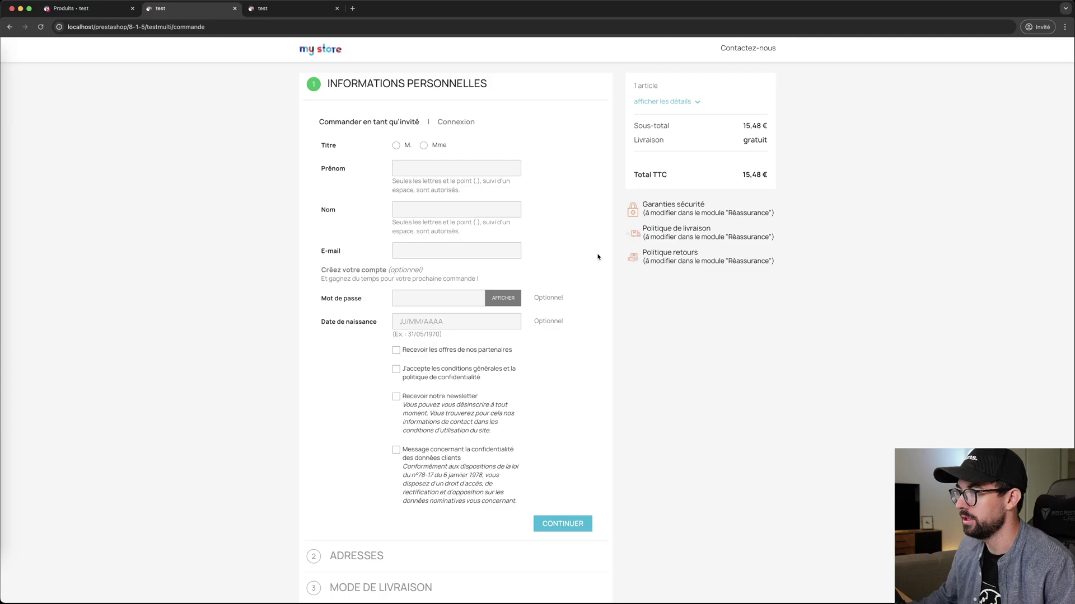
Step: Submit the guest details with title M., the customer's first name, last name and e-mail, accepting the terms and the customer data privacy message
{"action": "left_click", "coordinate": [419, 166]}
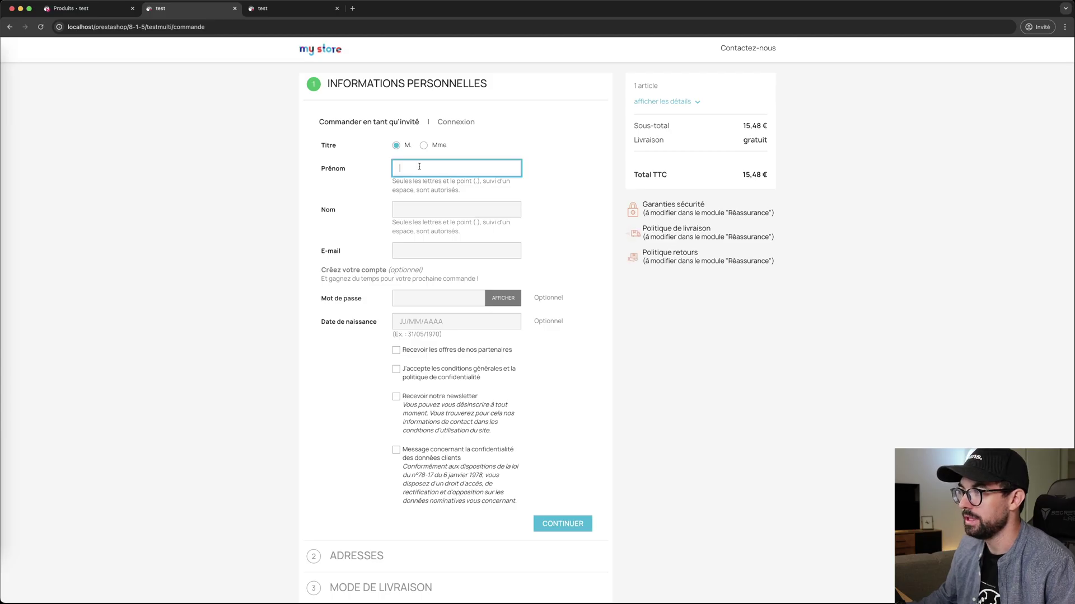
{"action": "type", "text": "test"}
{"action": "key", "text": "Tab"}
{"action": "type", "text": "test"}
{"action": "key", "text": "Tab"}
{"action": "type", "text": "test@test.fr"}
{"action": "left_click", "coordinate": [396, 369]}
{"action": "left_click", "coordinate": [395, 449]}
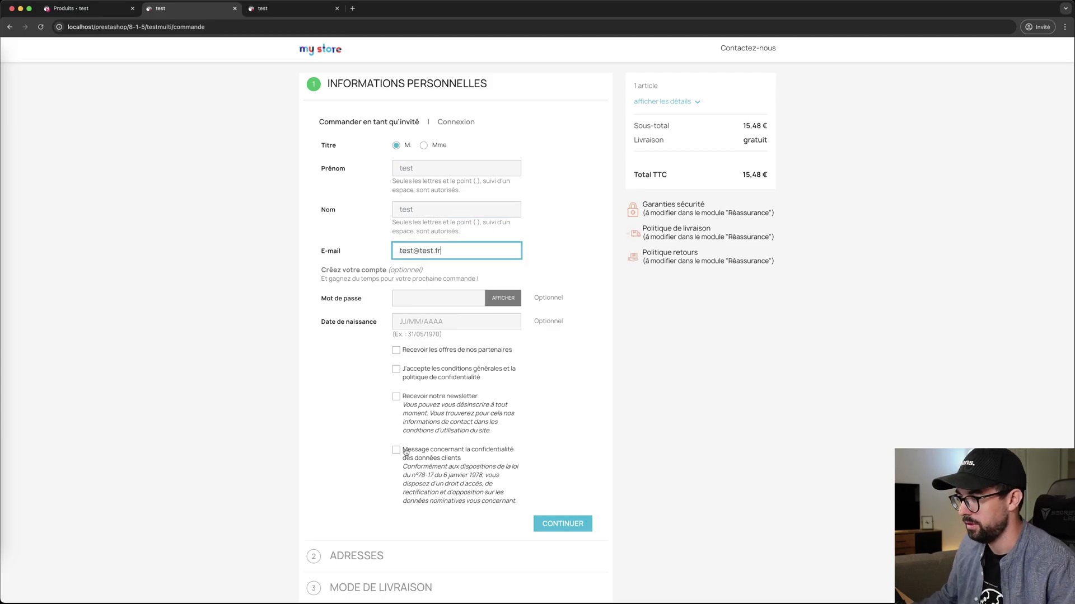
{"action": "left_click", "coordinate": [559, 526]}
Step: Fill in the customer's street address, postal code and city with France as the country, and submit the address
{"action": "left_click", "coordinate": [417, 269]}
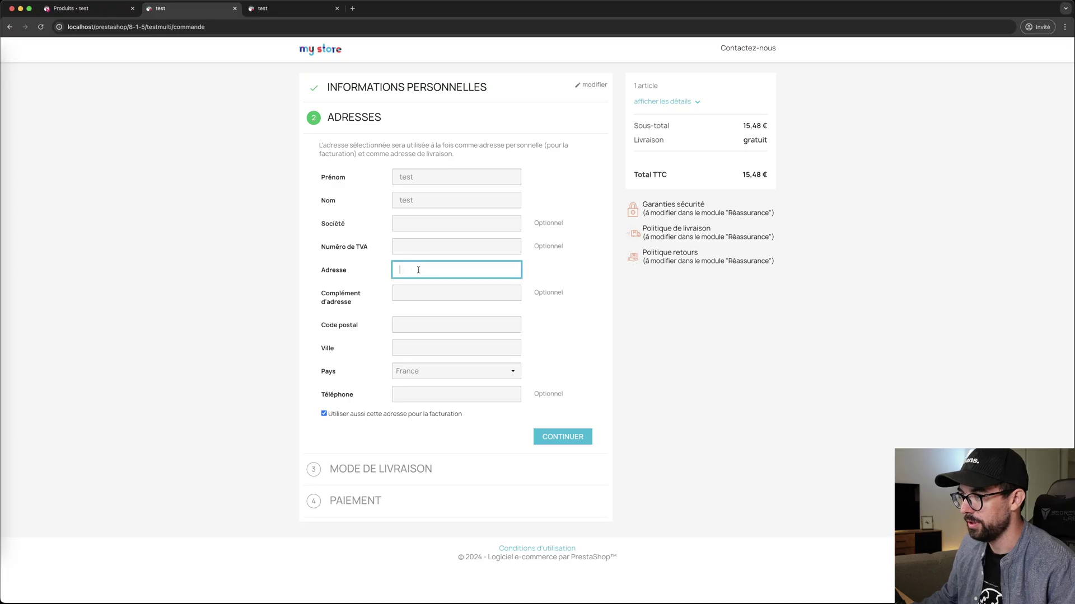
{"action": "type", "text": "1 rue"}
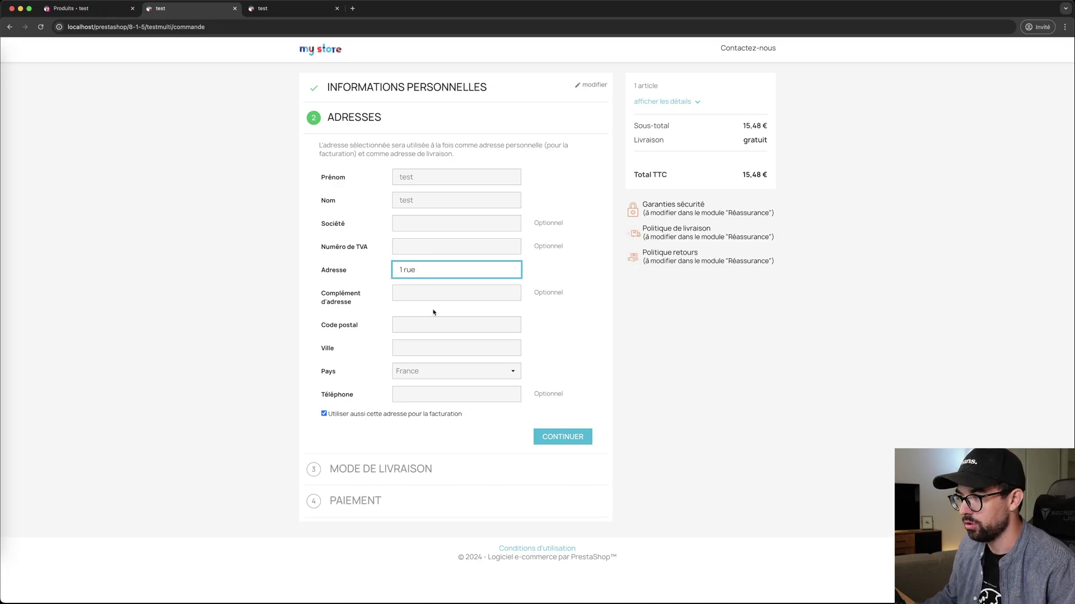
{"action": "left_click", "coordinate": [409, 395]}
{"action": "left_click", "coordinate": [407, 346]}
{"action": "key", "text": "Tab"}
{"action": "left_click", "coordinate": [420, 343]}
{"action": "left_click", "coordinate": [455, 321]}
{"action": "type", "text": "33000"}
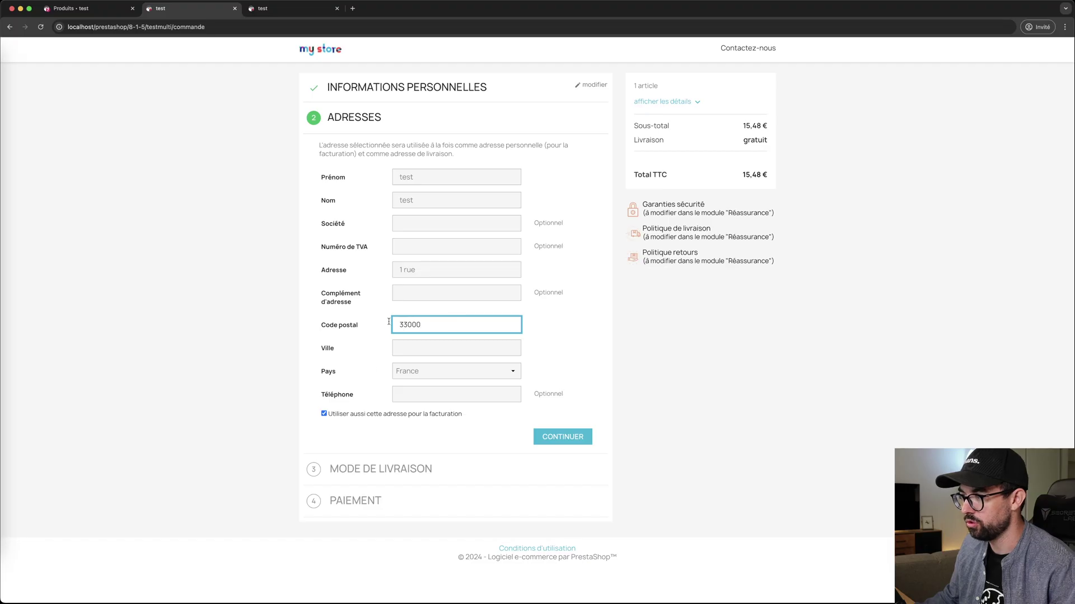
{"action": "left_click", "coordinate": [555, 436]}
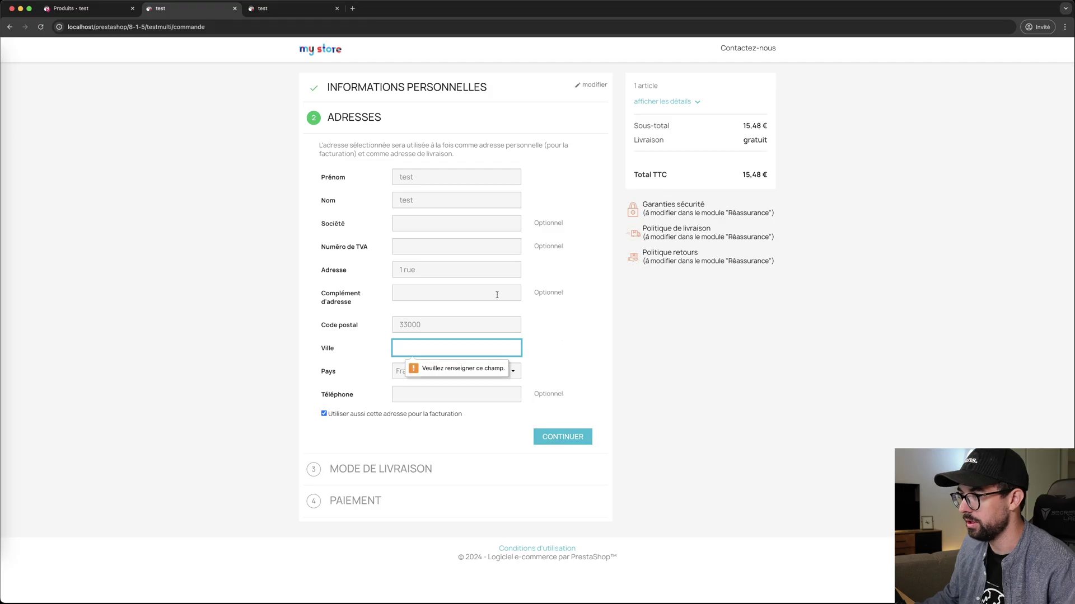
{"action": "type", "text": "Bordeaux"}
{"action": "left_click", "coordinate": [559, 436]}
Step: Reopen the address section of the checkout and check the order subtotal
{"action": "left_click", "coordinate": [587, 115]}
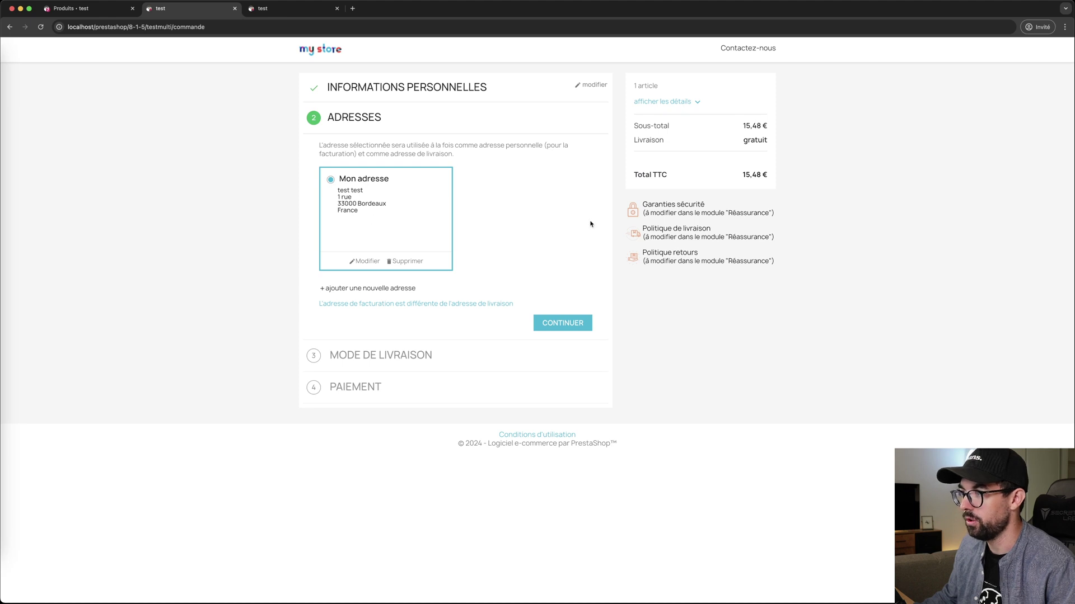
{"action": "double_click", "coordinate": [747, 127]}
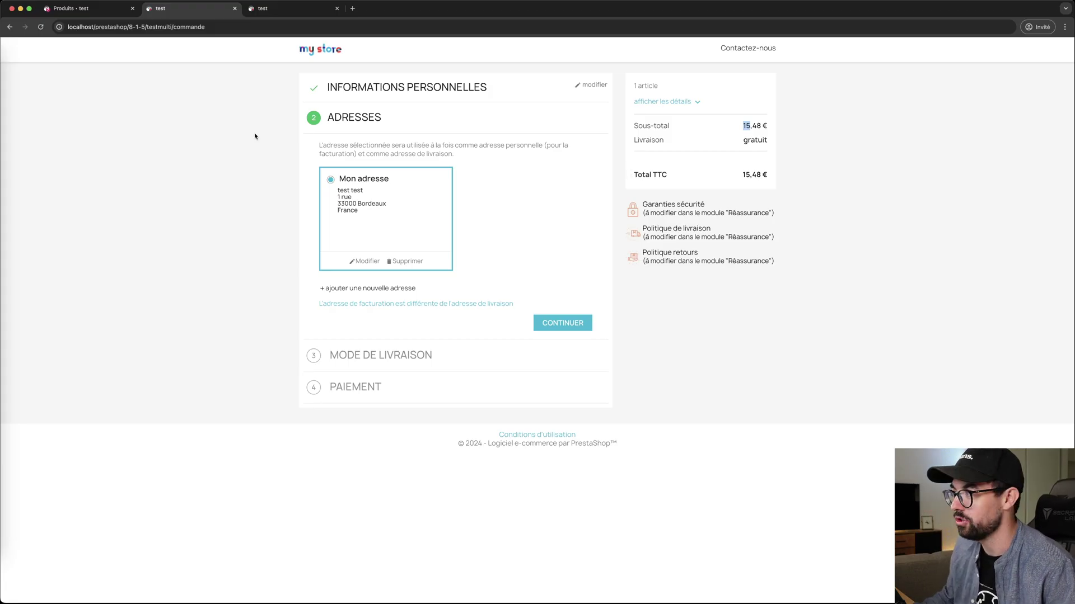
Step: Return to the tax options in the back office and enable displaying taxes in the cart
{"action": "key", "text": "ctrl+shift+Tab"}
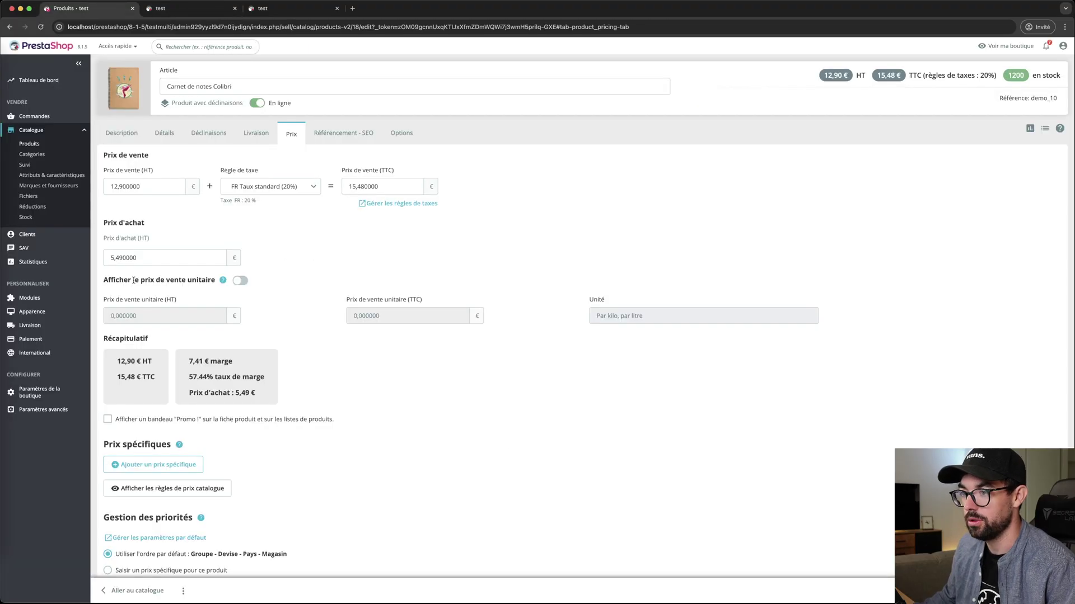
{"action": "mouse_move", "coordinate": [46, 353]}
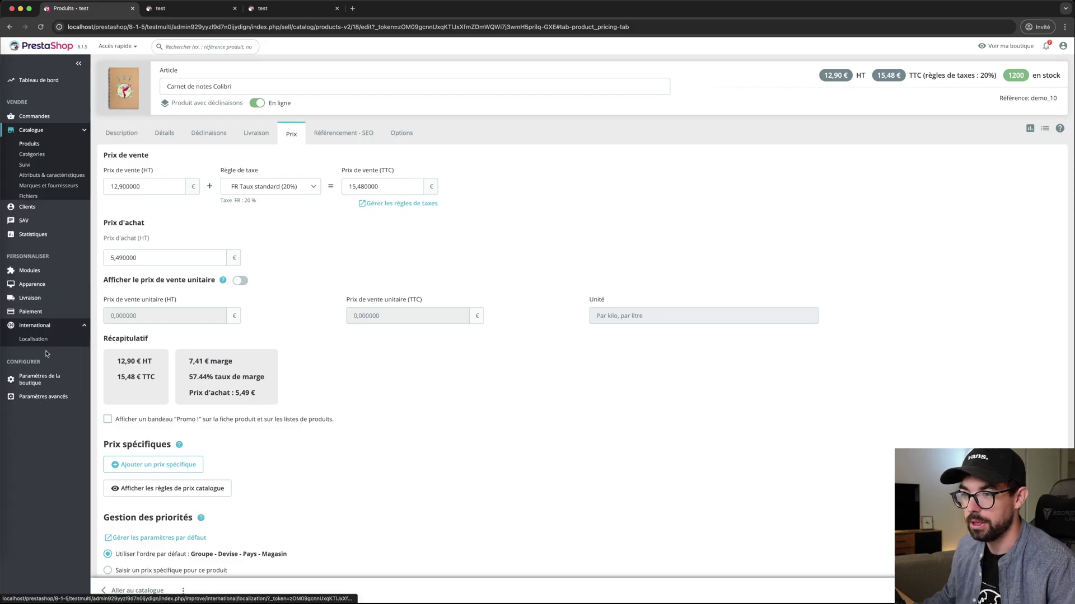
{"action": "left_click", "coordinate": [26, 297]}
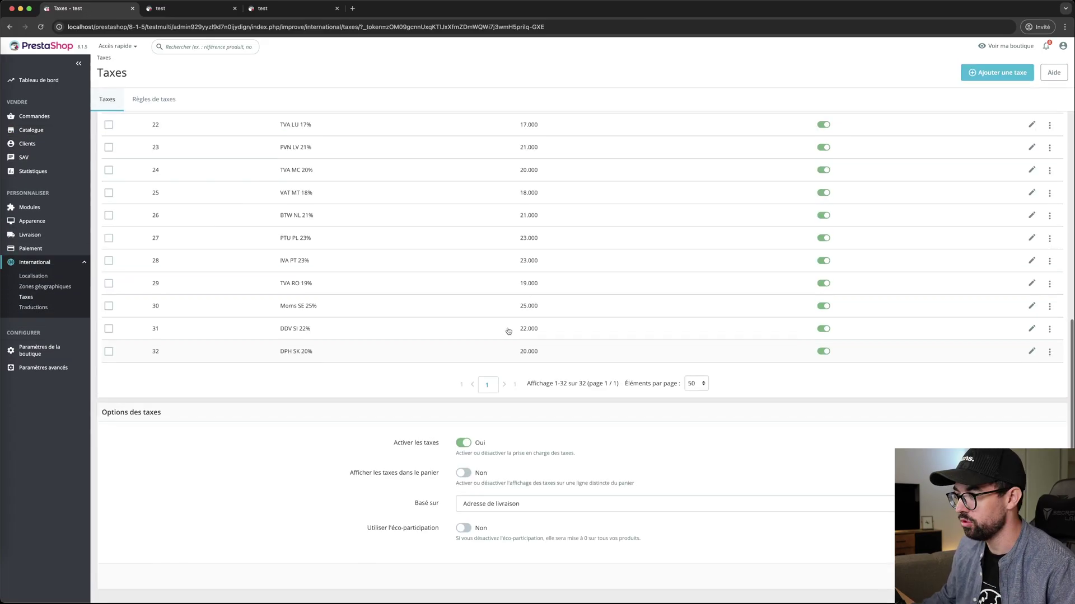
{"action": "left_click_drag", "start_coordinate": [385, 448], "coordinate": [483, 447]}
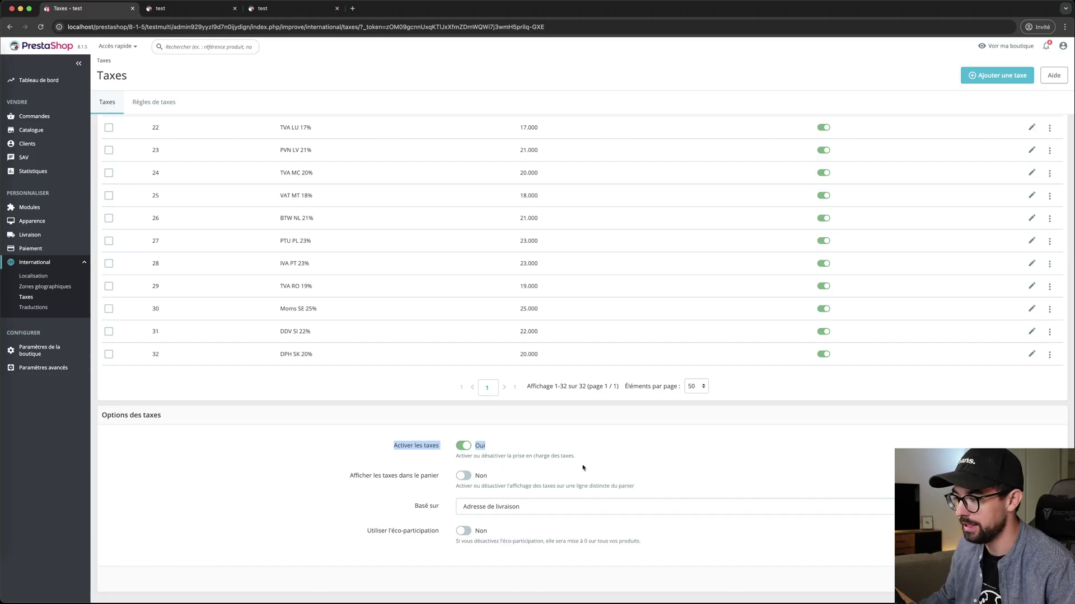
{"action": "left_click", "coordinate": [615, 471]}
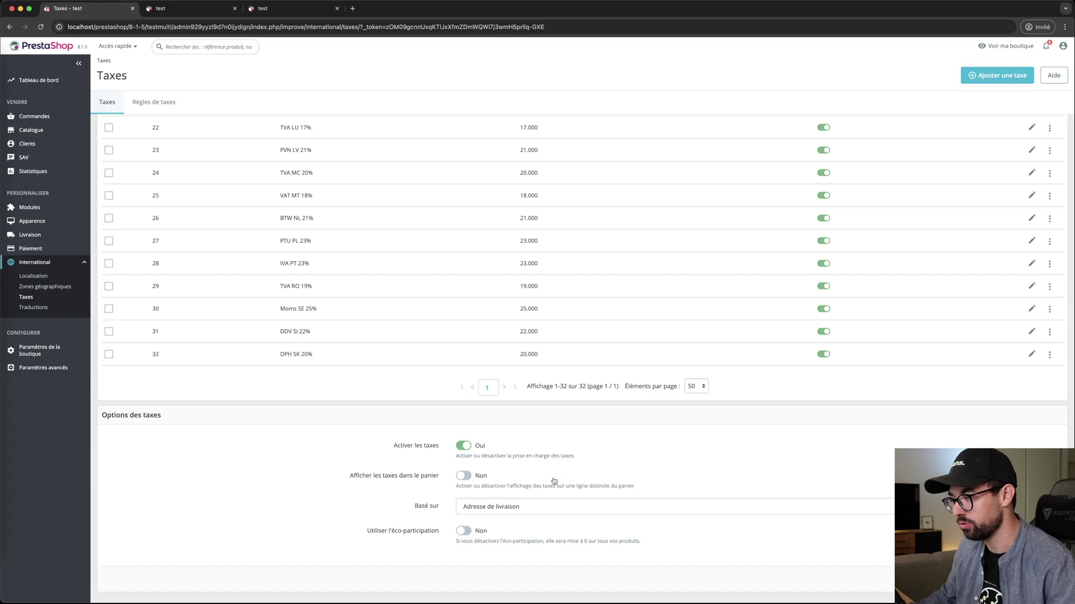
{"action": "left_click_drag", "start_coordinate": [350, 476], "coordinate": [441, 479]}
{"action": "left_click", "coordinate": [460, 478]}
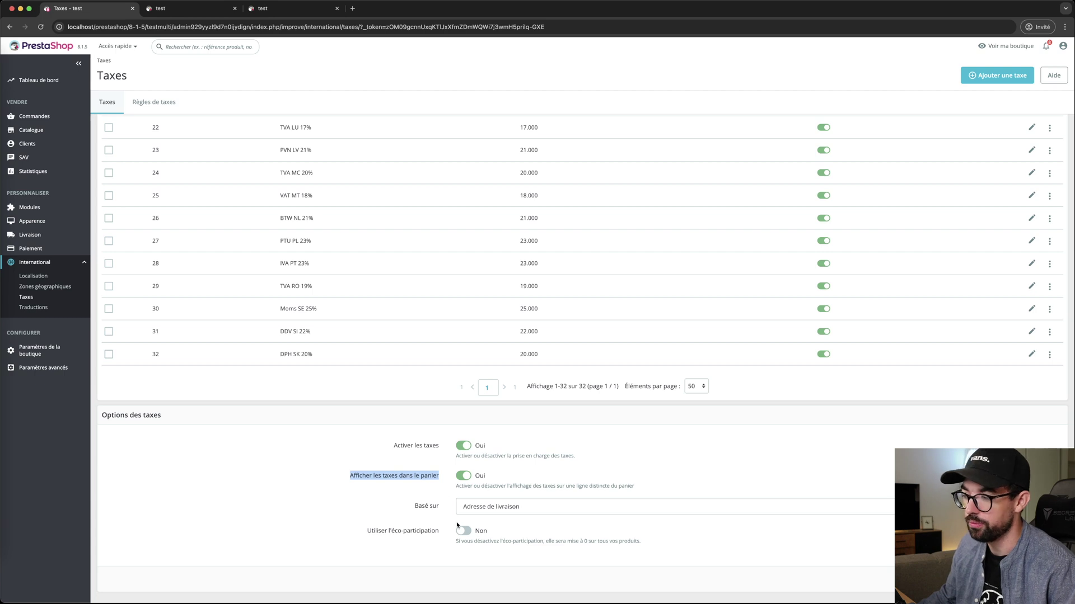
Step: Review the address choices that taxes can be based on, keeping Adresse de livraison
{"action": "triple_click", "coordinate": [419, 507]}
{"action": "left_click", "coordinate": [499, 508]}
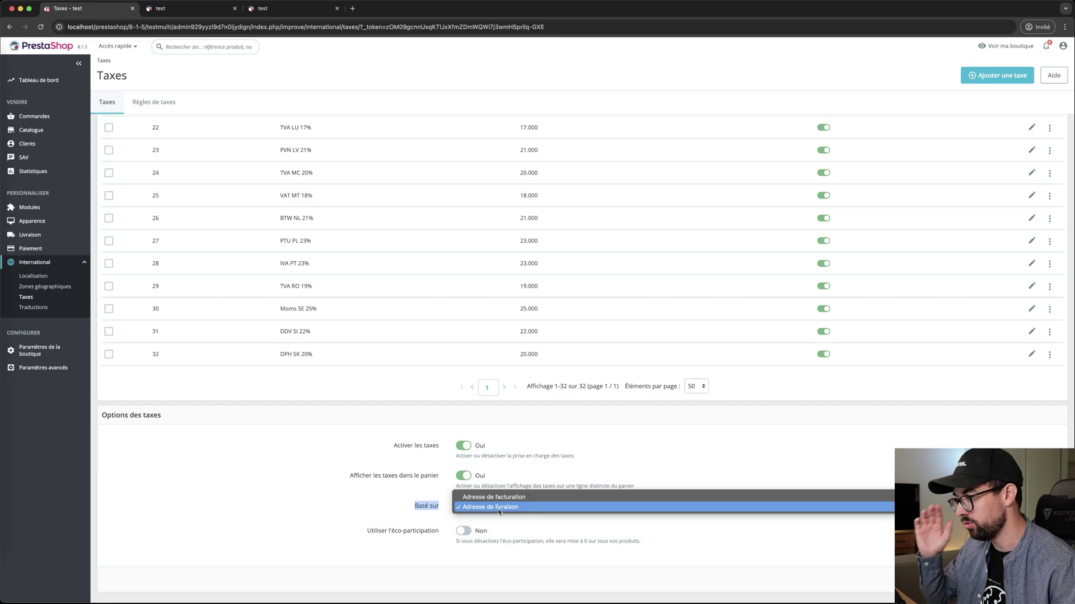
{"action": "left_click", "coordinate": [498, 511]}
Step: Check the included taxes in the storefront checkout's order summary and view the list of tax rules in the back office
{"action": "left_click", "coordinate": [185, 9]}
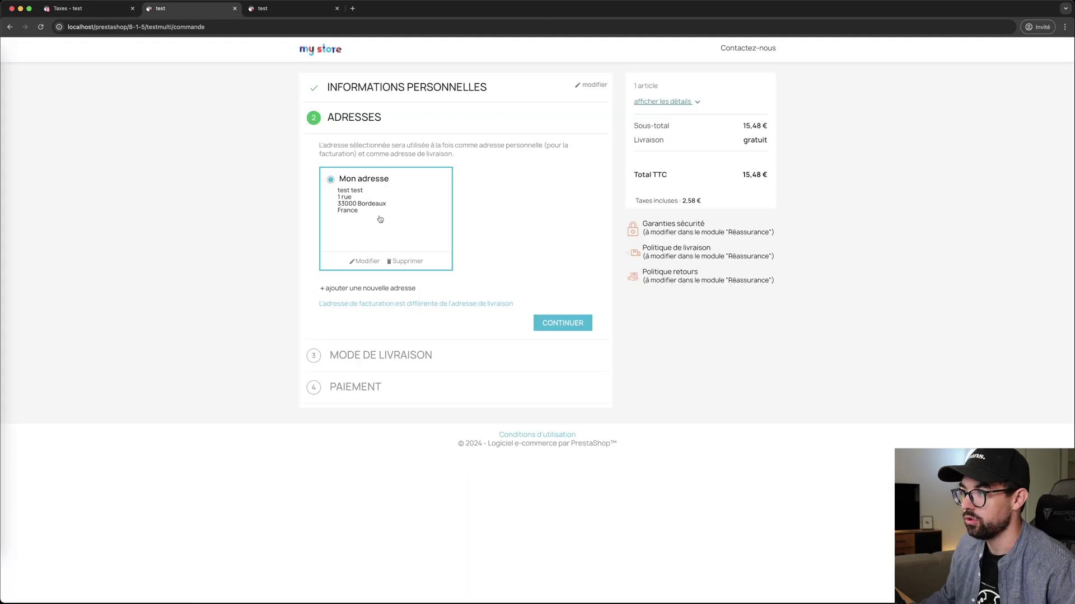
{"action": "left_click_drag", "start_coordinate": [708, 205], "coordinate": [634, 204]}
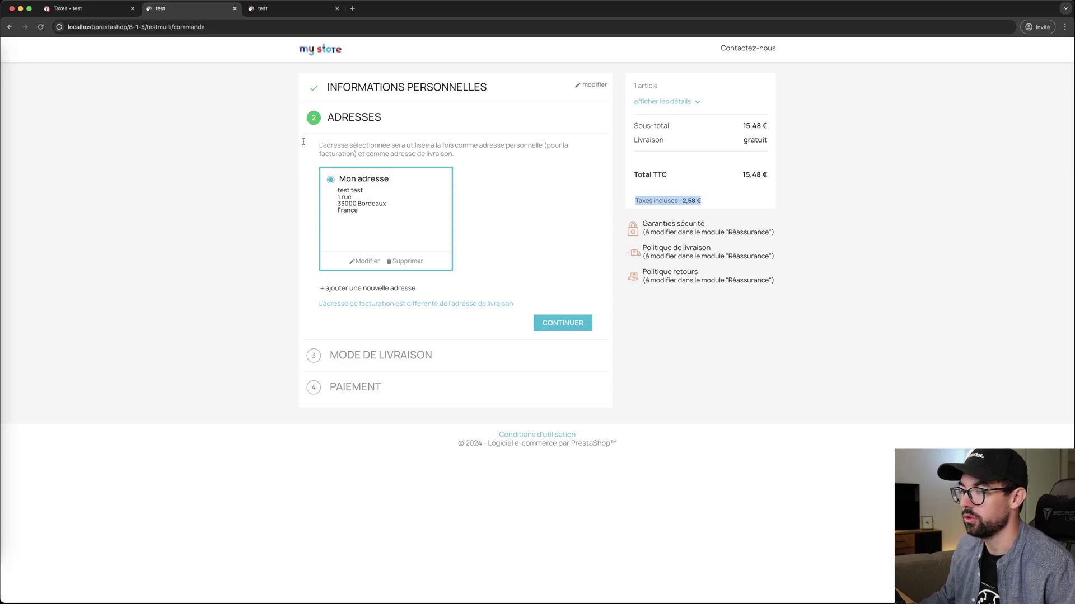
{"action": "left_click", "coordinate": [88, 10]}
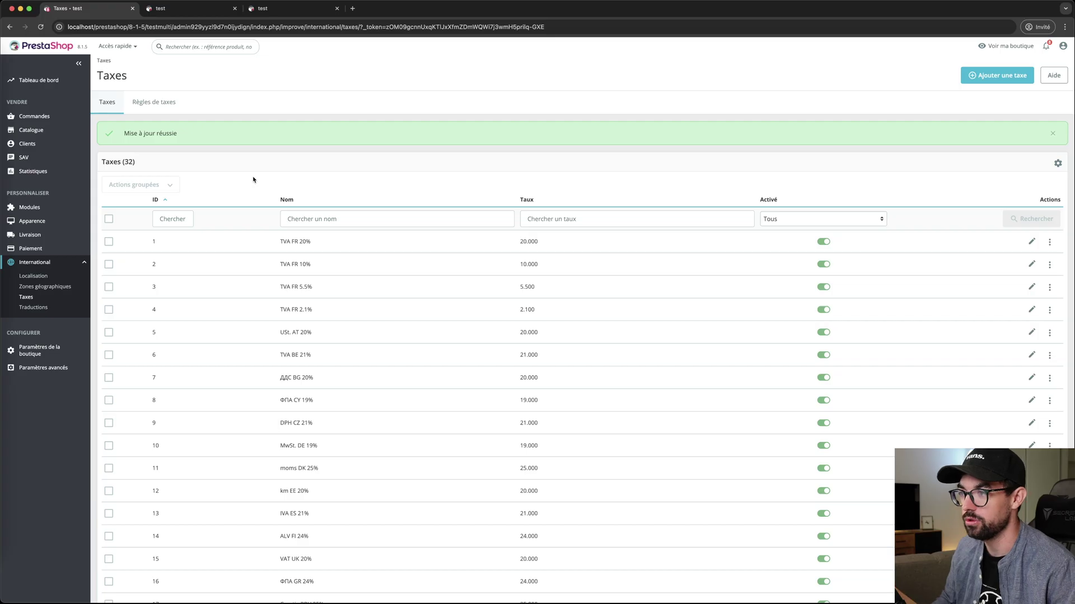
{"action": "left_click", "coordinate": [151, 102]}
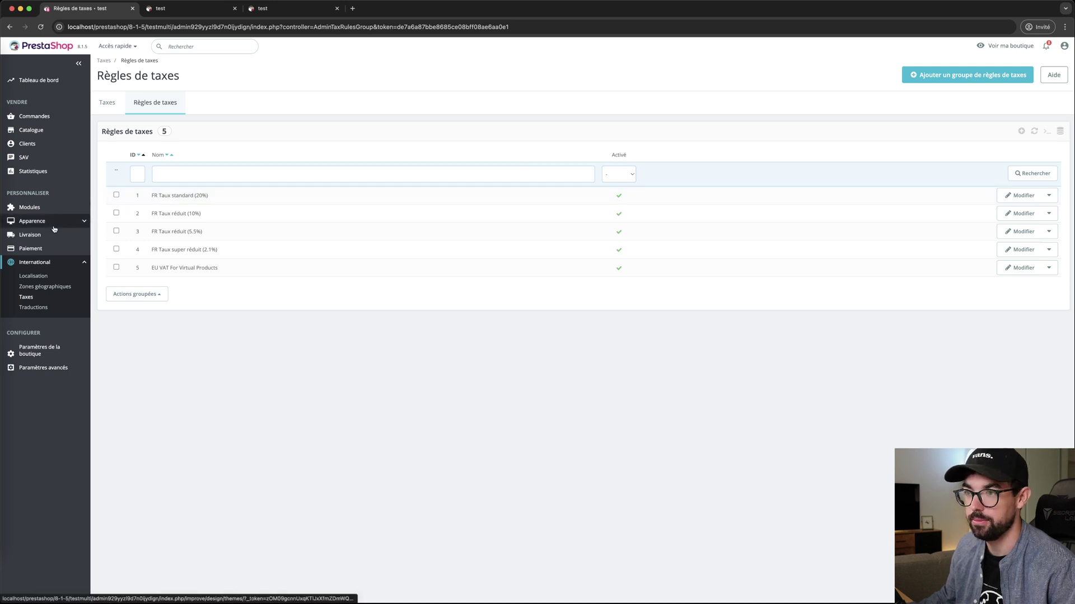
Step: Choose Spain as the localization pack to import in the Localisation settings
{"action": "left_click", "coordinate": [34, 276]}
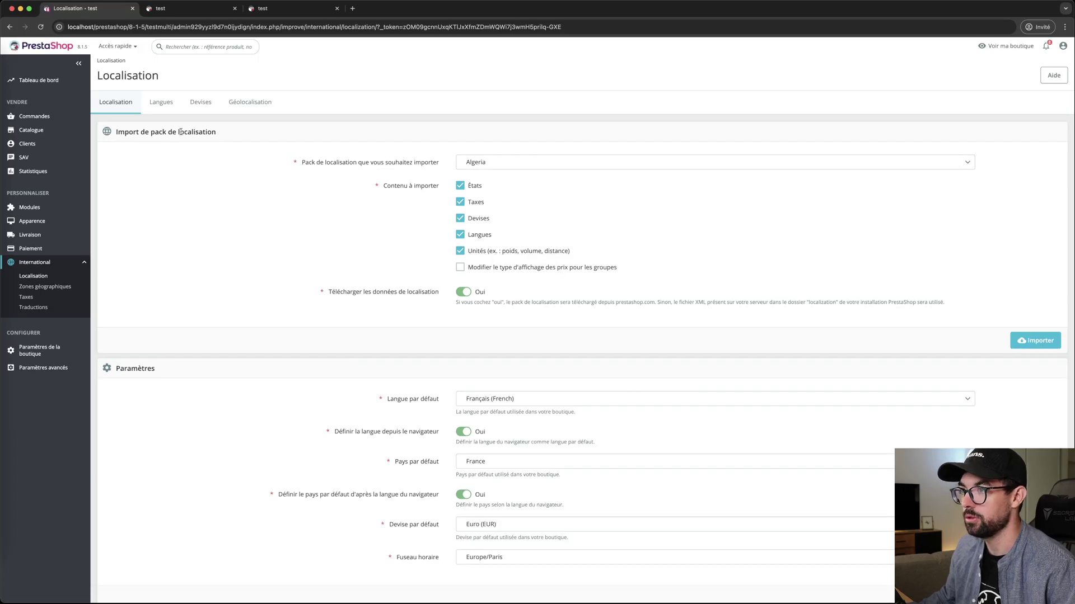
{"action": "triple_click", "coordinate": [180, 132]}
{"action": "left_click", "coordinate": [578, 160]}
{"action": "type", "text": "espag"}
{"action": "key", "text": "BackSpace"}
{"action": "key", "text": "BackSpace"}
{"action": "key", "text": "BackSpace"}
{"action": "key", "text": "BackSpace"}
{"action": "key", "text": "BackSpace"}
{"action": "type", "text": "spai"}
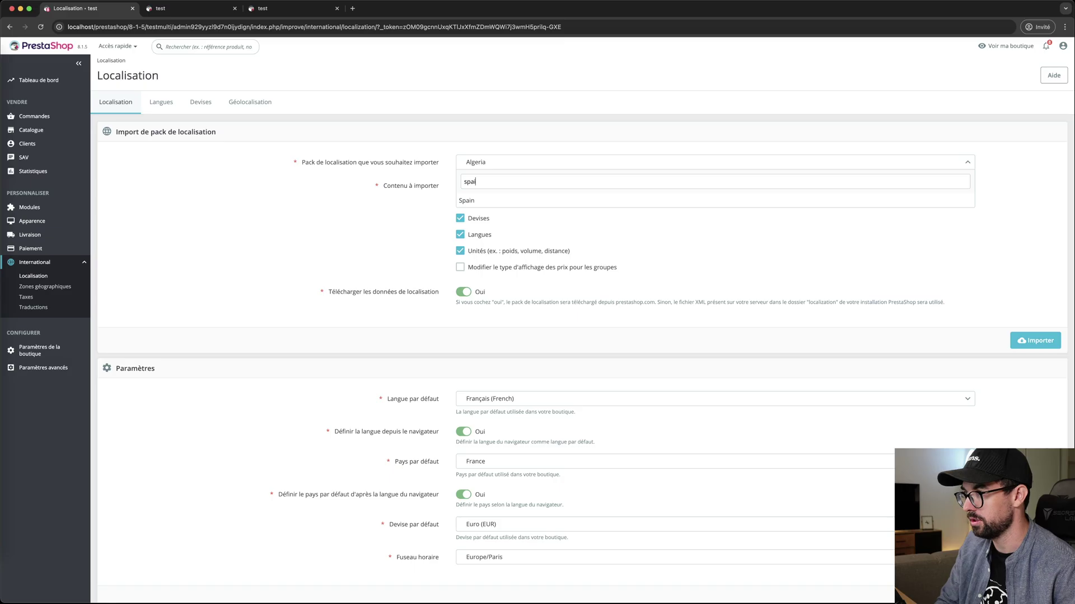
{"action": "type", "text": "n"}
{"action": "left_click", "coordinate": [522, 202]}
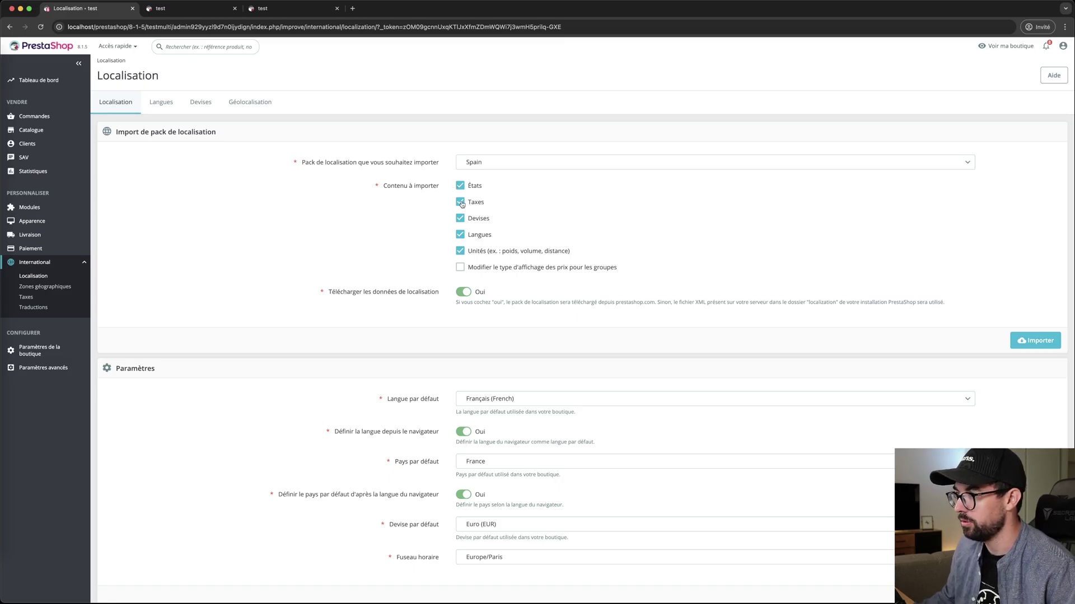
Step: Exclude Devises and Langues from the content to import and import the Spain localization pack
{"action": "left_click", "coordinate": [461, 219]}
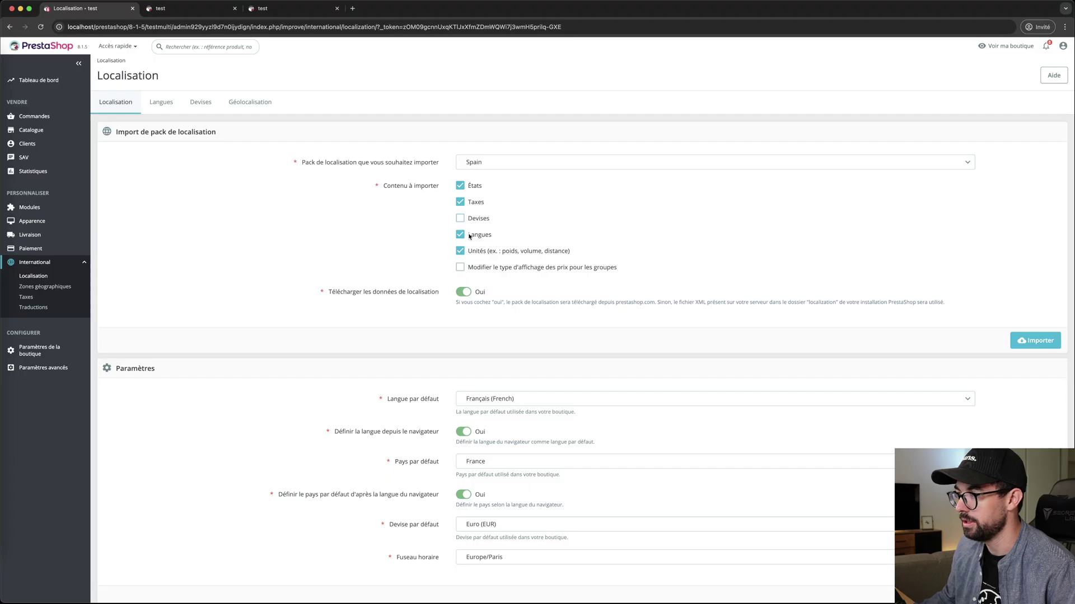
{"action": "left_click", "coordinate": [461, 235]}
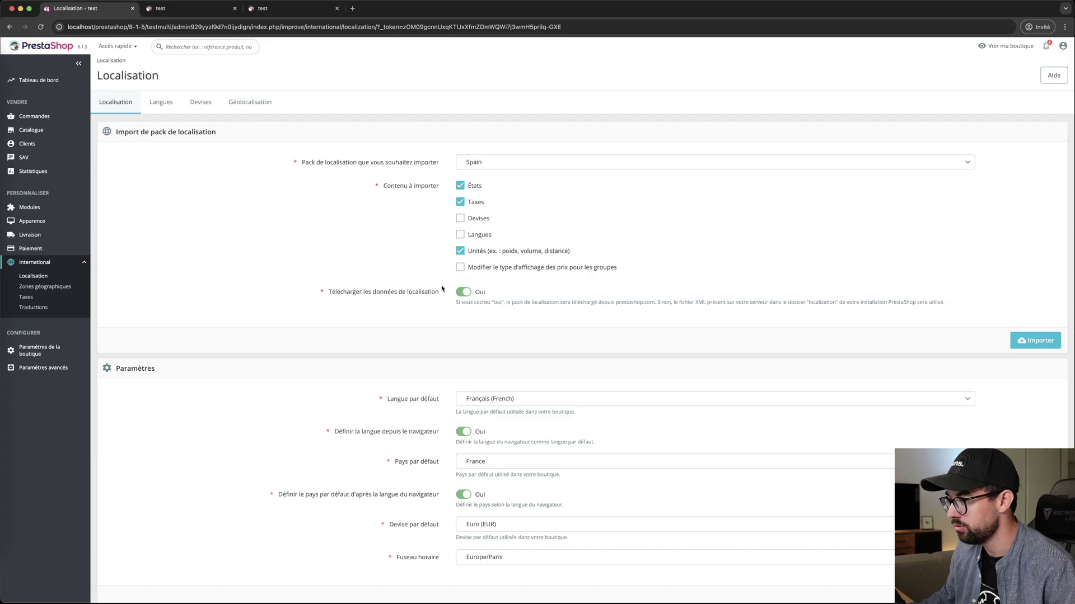
{"action": "left_click", "coordinate": [1020, 347]}
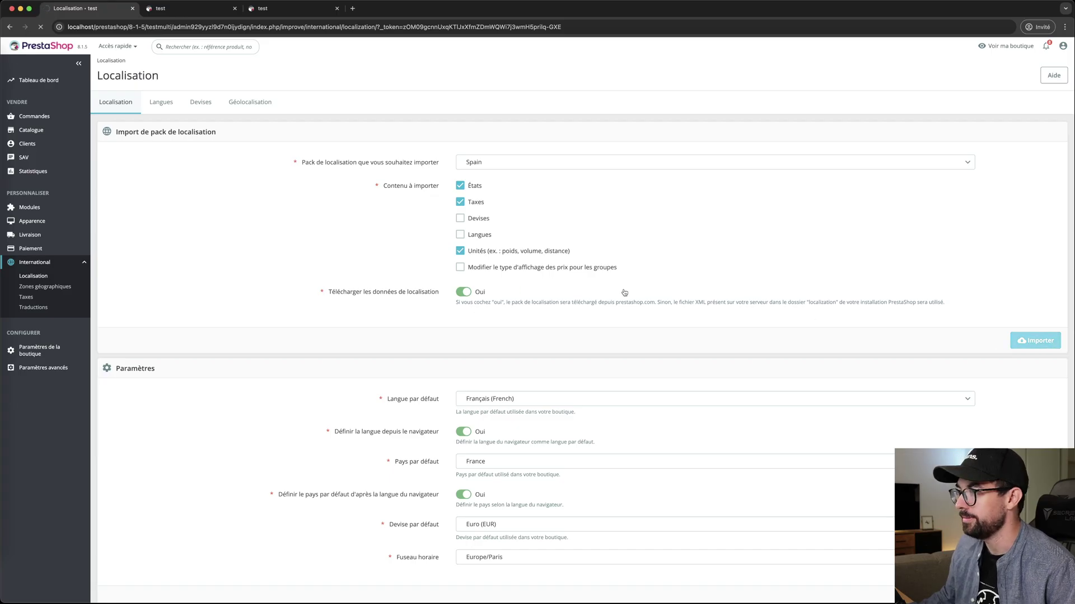
{"action": "left_click_drag", "start_coordinate": [147, 136], "coordinate": [125, 139]}
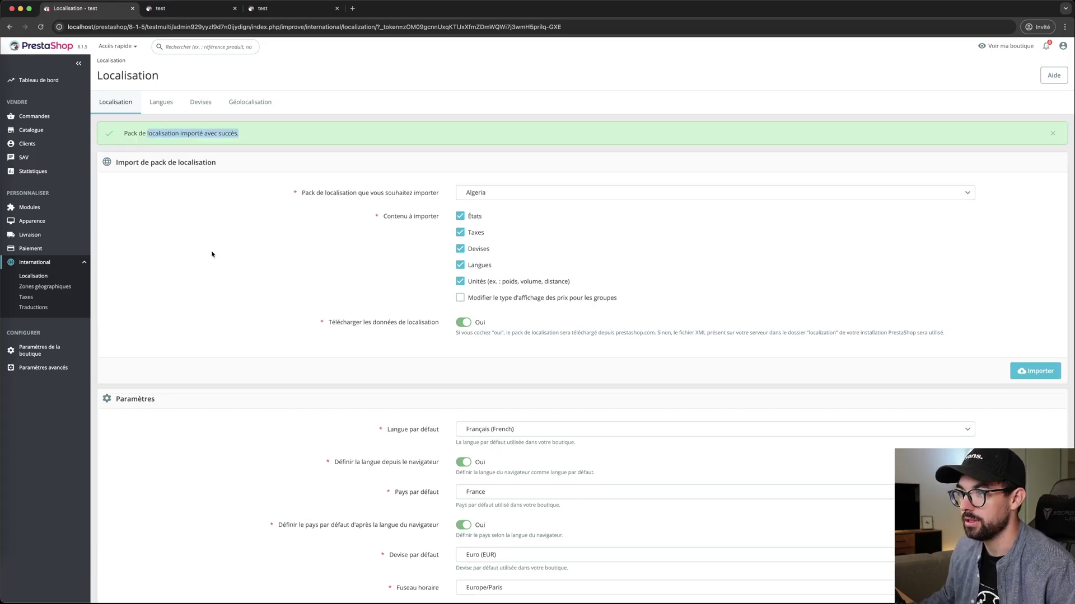
Step: Review the full list of taxes for the entries added by the Spain localization pack
{"action": "left_click", "coordinate": [30, 298]}
{"action": "scroll", "coordinate": [346, 233], "scroll_direction": "down", "scroll_amount": 10}
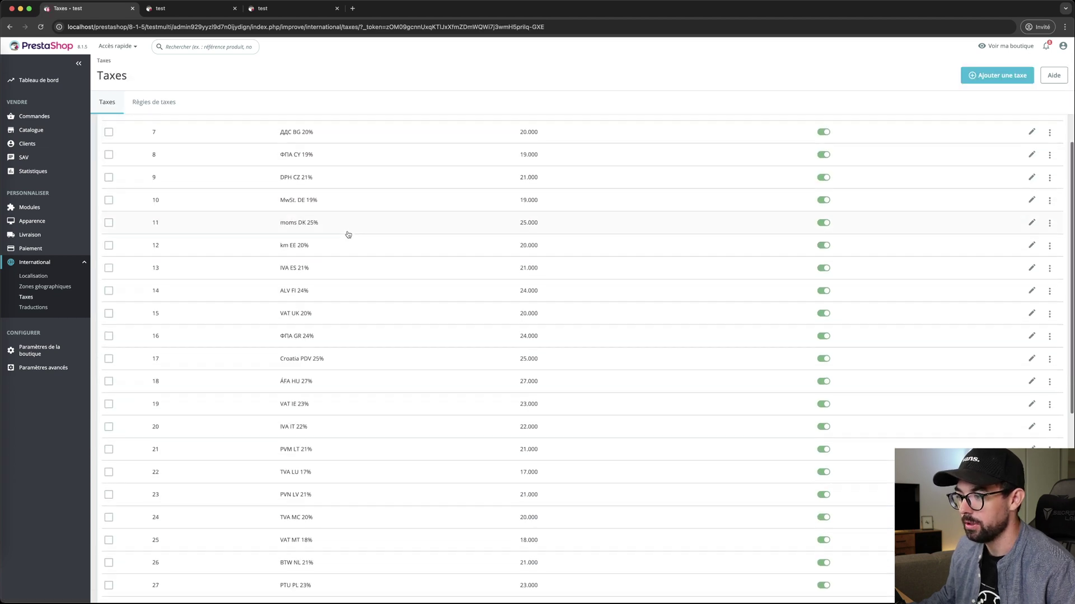
{"action": "scroll", "coordinate": [348, 235], "scroll_direction": "down", "scroll_amount": 3}
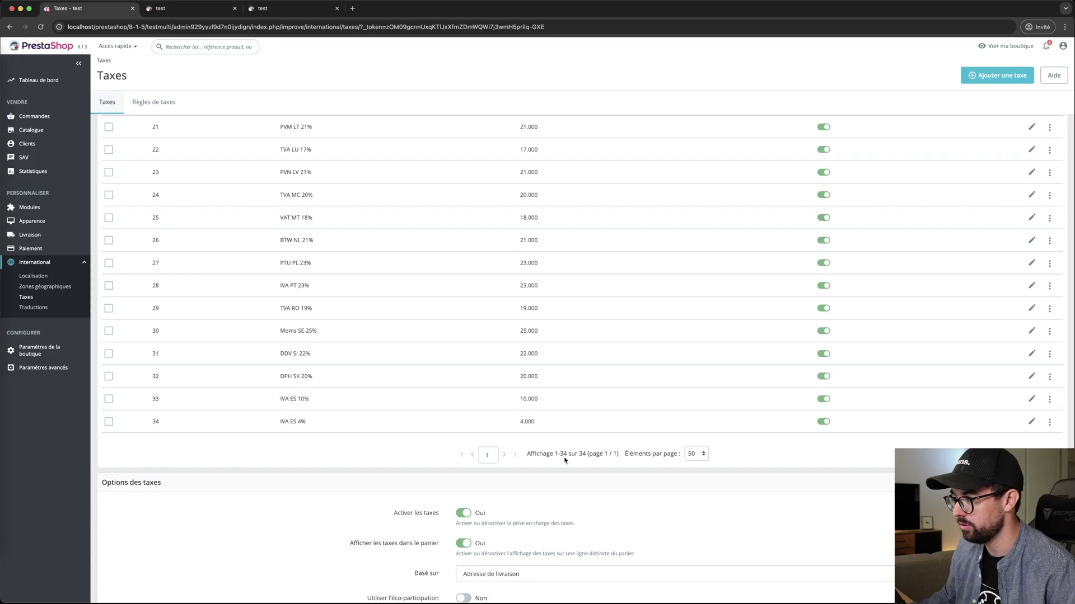
{"action": "left_click_drag", "start_coordinate": [566, 455], "coordinate": [558, 456]}
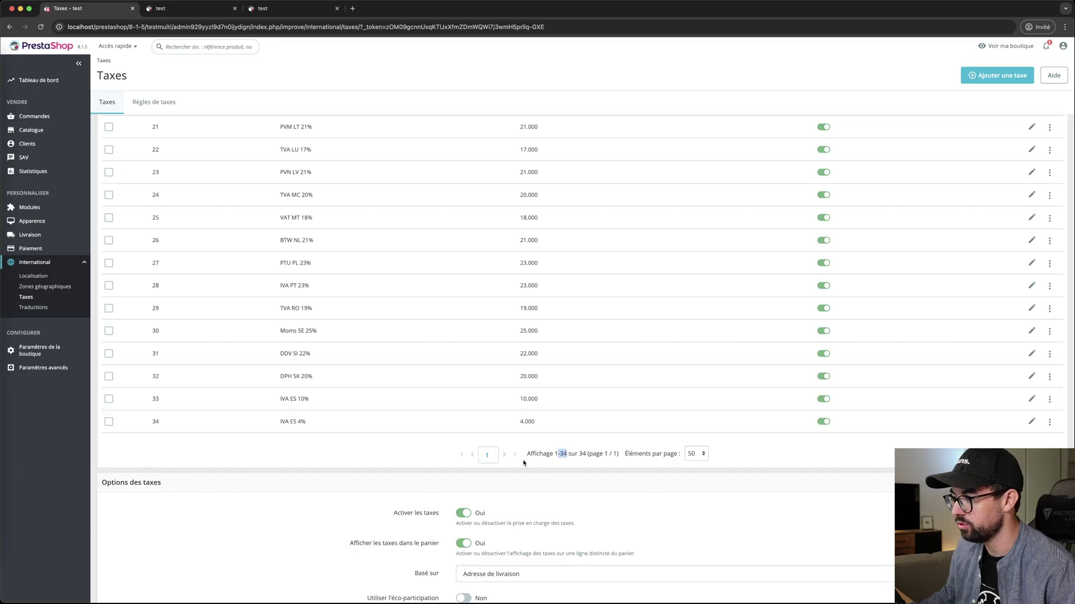
{"action": "scroll", "coordinate": [343, 428], "scroll_direction": "up", "scroll_amount": 15}
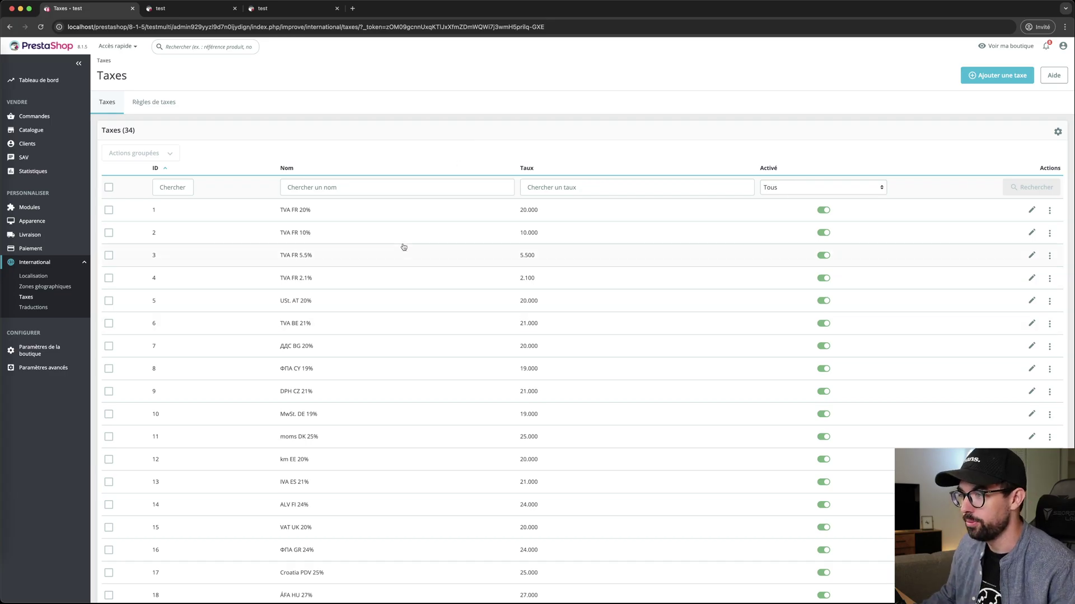
{"action": "scroll", "coordinate": [393, 431], "scroll_direction": "down", "scroll_amount": 3}
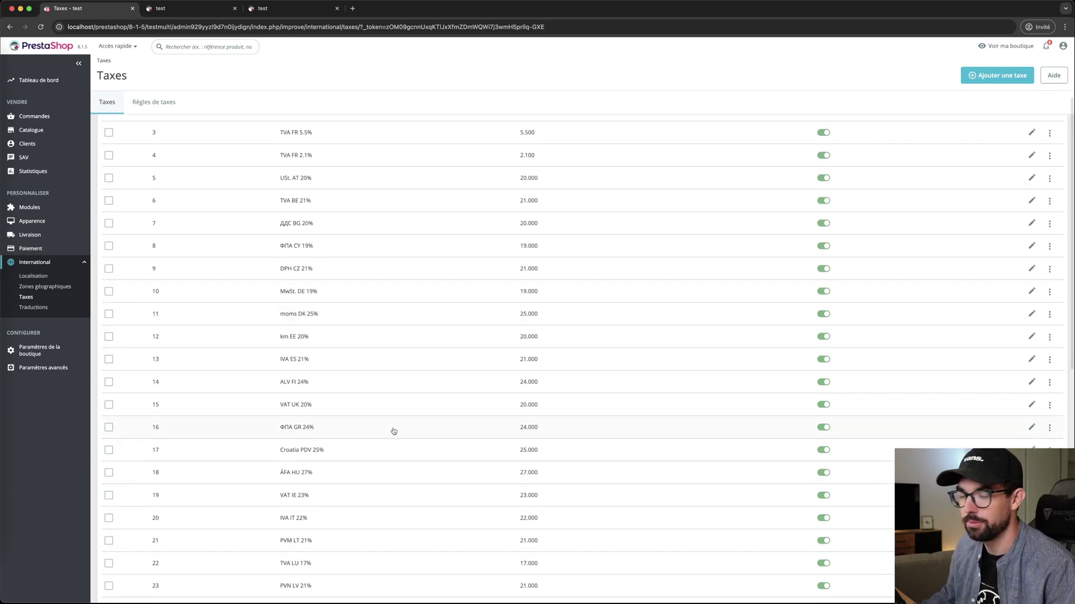
{"action": "scroll", "coordinate": [402, 419], "scroll_direction": "up", "scroll_amount": 3}
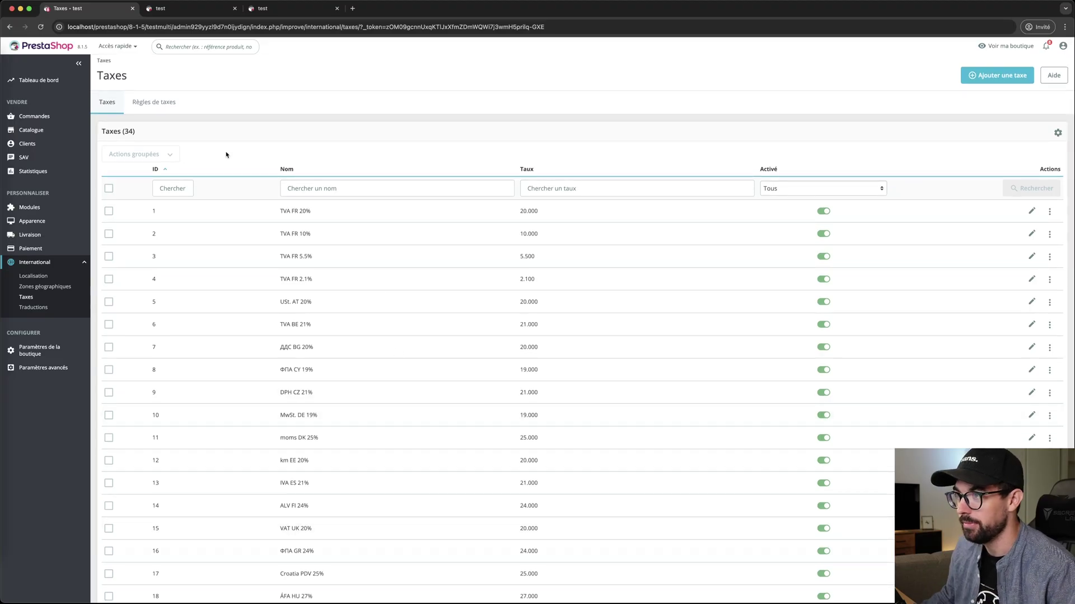
Step: Set the tax for Espagne to IVA ES 21% in the FR Taux standard (20%) tax rule and save it
{"action": "left_click", "coordinate": [147, 105]}
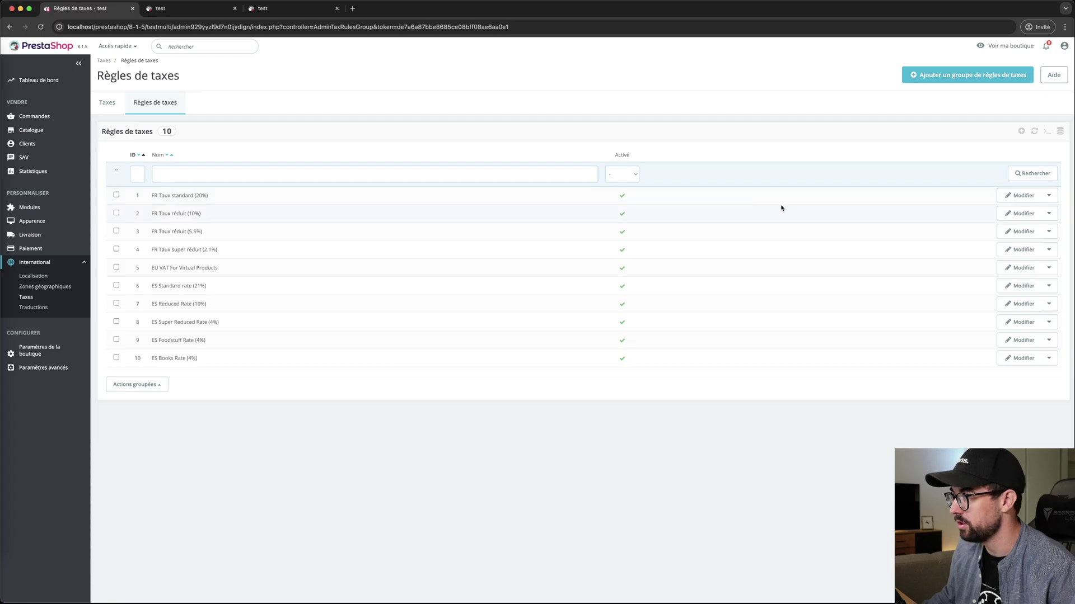
{"action": "left_click", "coordinate": [1015, 196]}
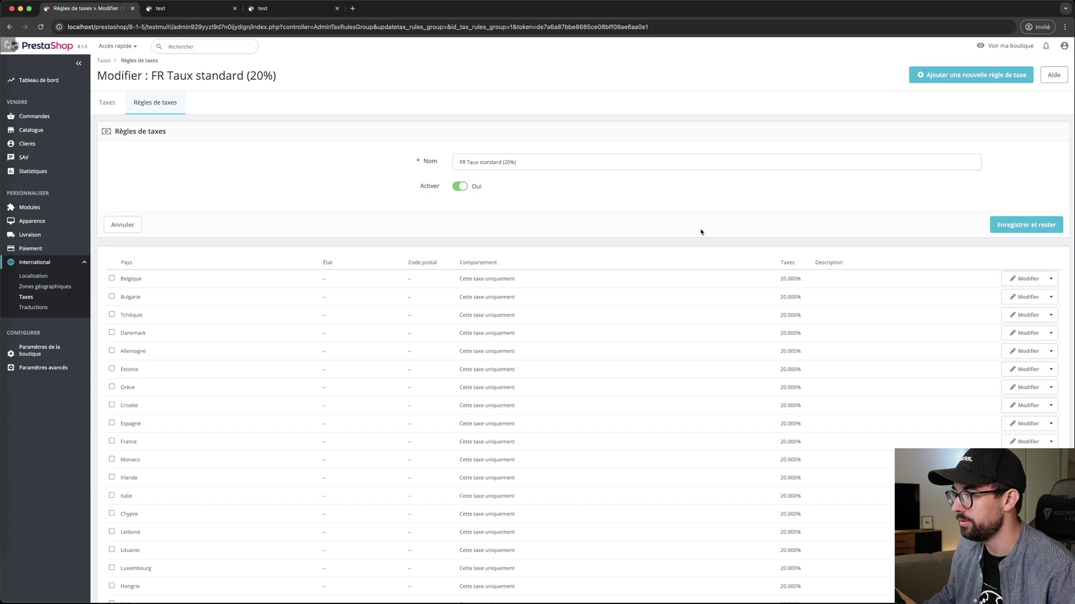
{"action": "scroll", "coordinate": [193, 299], "scroll_direction": "down", "scroll_amount": 1}
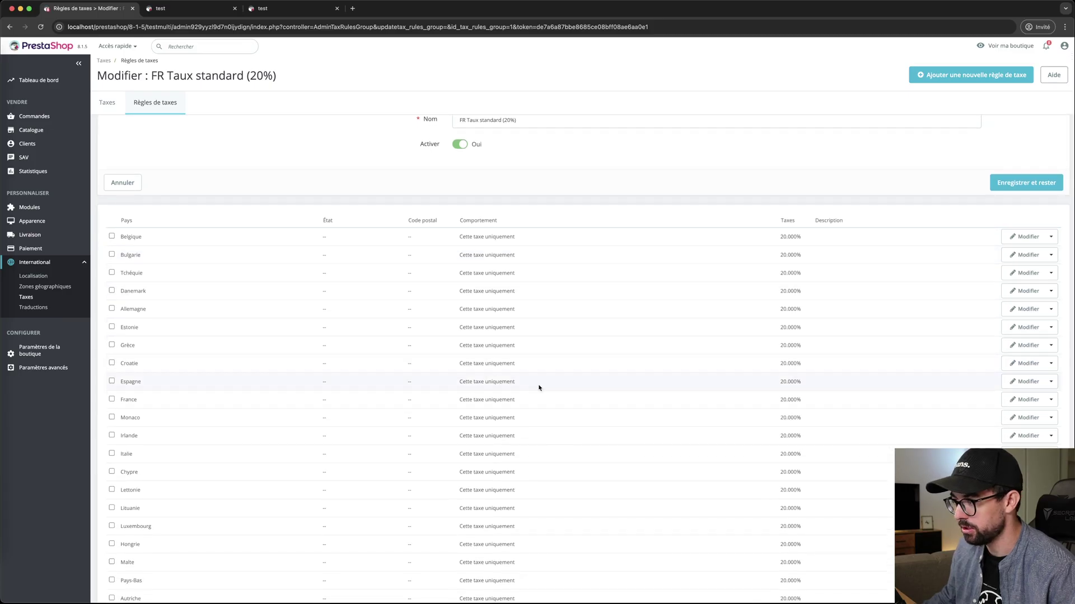
{"action": "left_click_drag", "start_coordinate": [810, 384], "coordinate": [780, 380]}
{"action": "left_click", "coordinate": [1014, 383]}
{"action": "scroll", "coordinate": [484, 278], "scroll_direction": "down", "scroll_amount": 7}
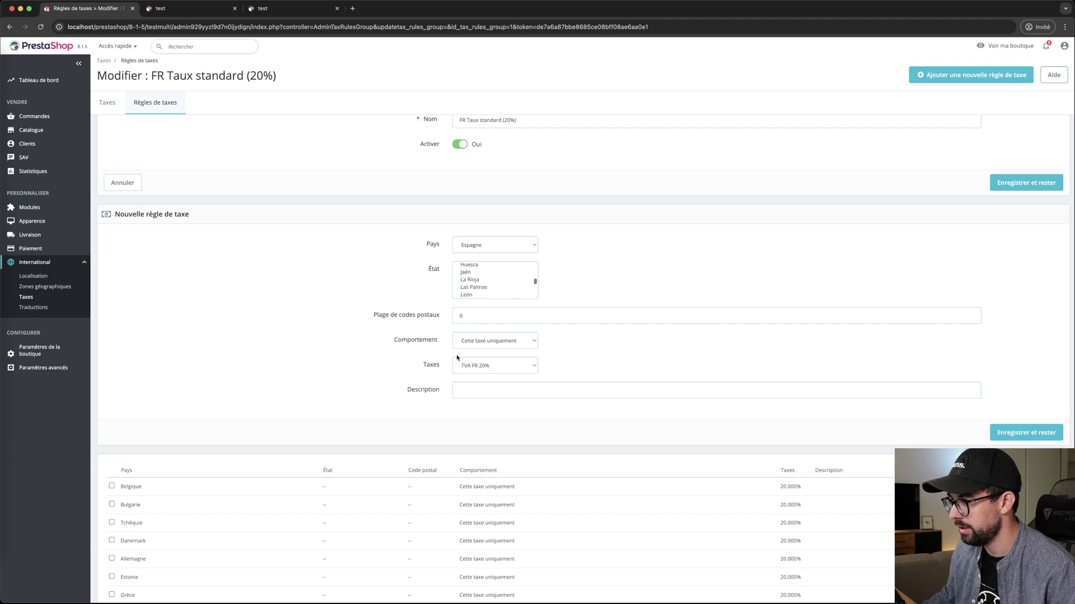
{"action": "left_click", "coordinate": [487, 365]}
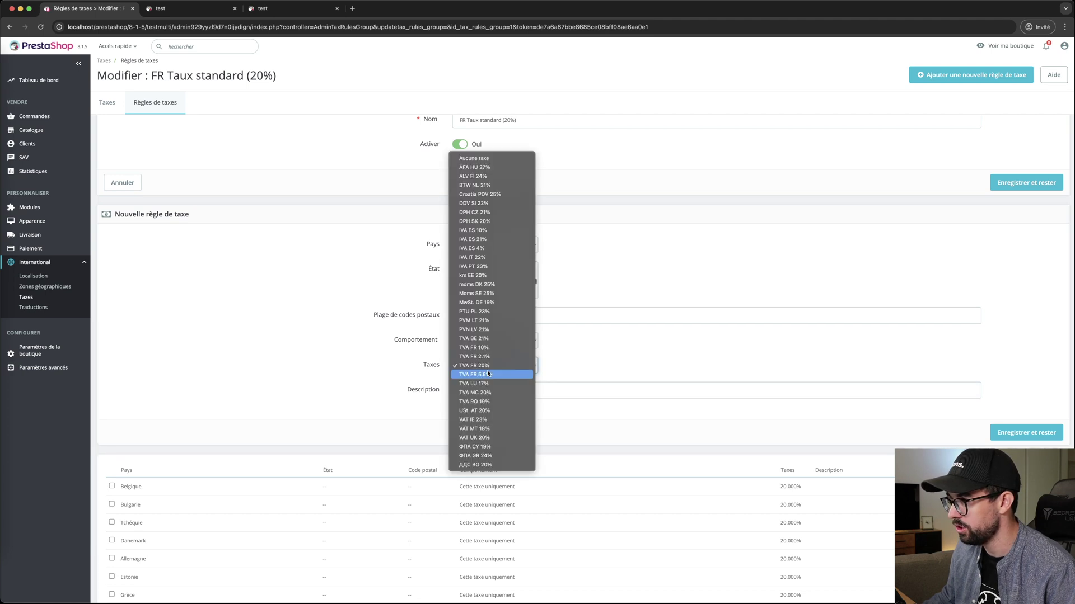
{"action": "left_click", "coordinate": [480, 241]}
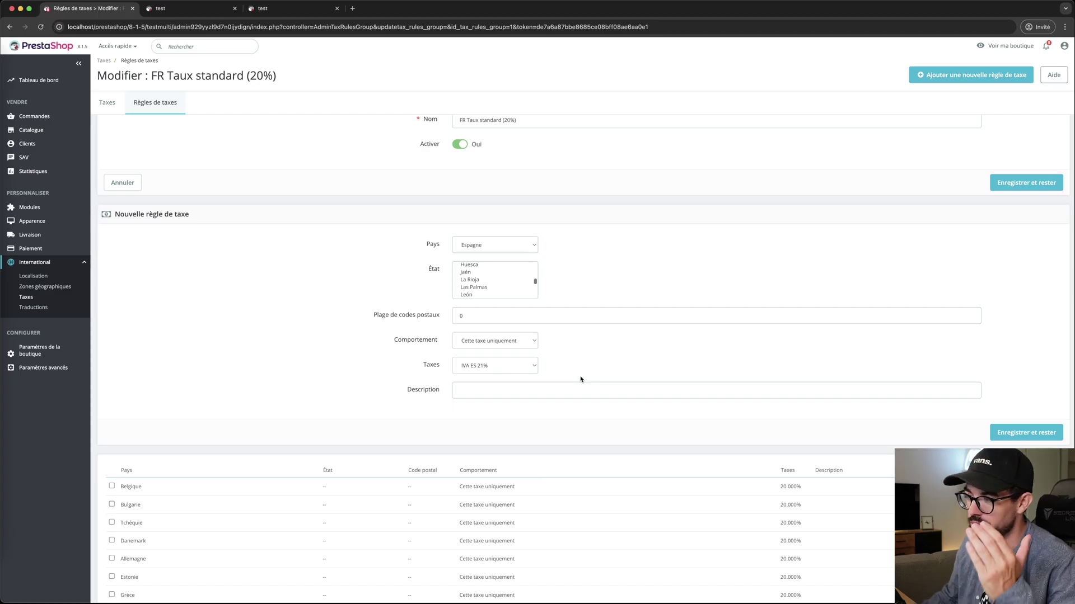
{"action": "left_click", "coordinate": [1026, 433]}
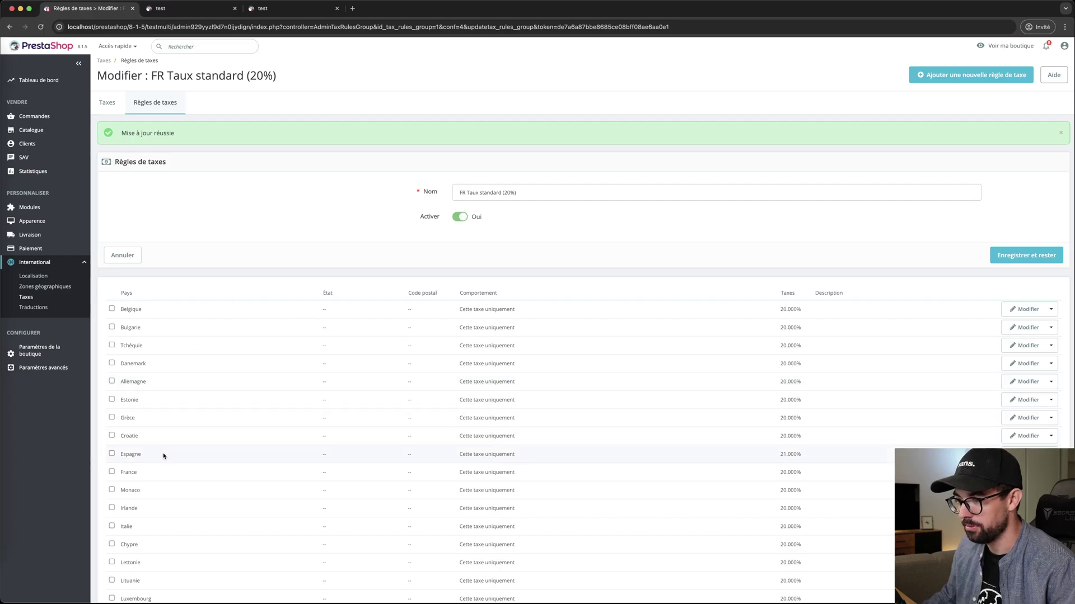
Step: Compare the Espagne tax rate with the rule group's name and the rates of the other countries
{"action": "left_click_drag", "start_coordinate": [808, 458], "coordinate": [769, 460]}
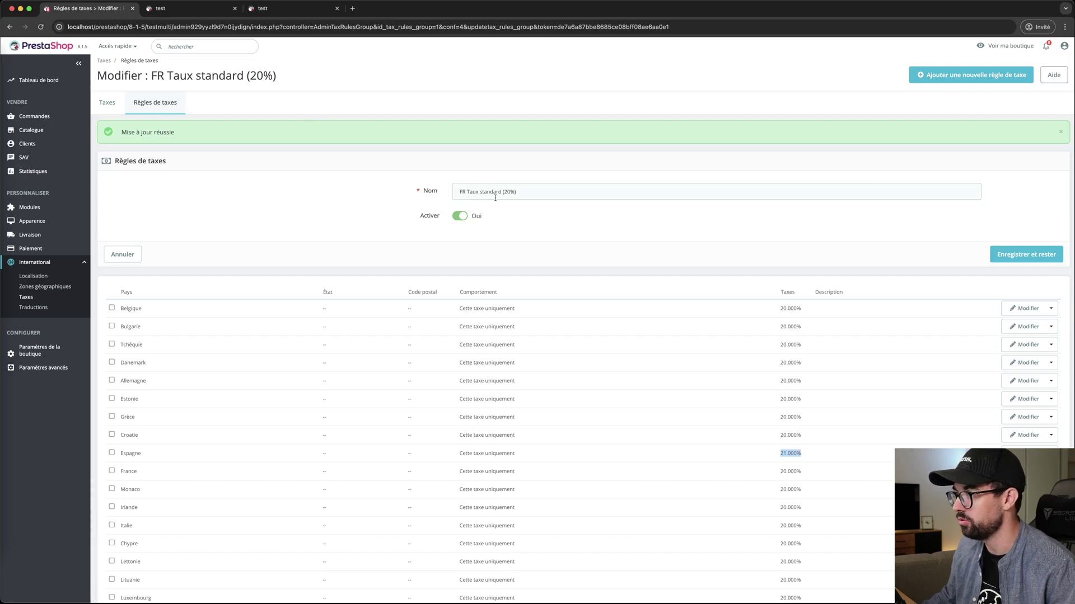
{"action": "left_click_drag", "start_coordinate": [502, 193], "coordinate": [534, 195]}
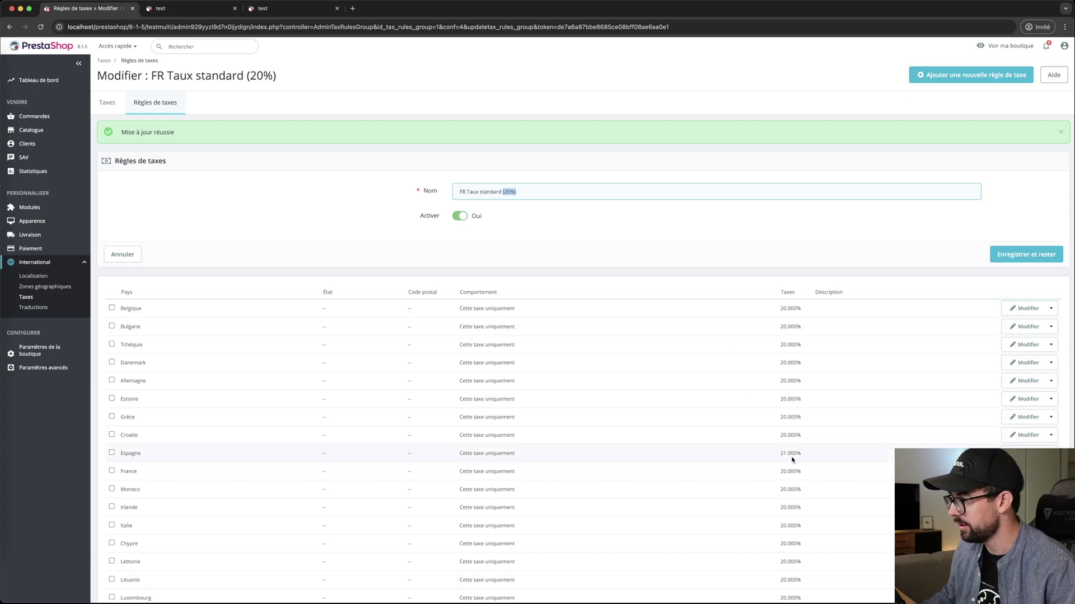
{"action": "scroll", "coordinate": [791, 457], "scroll_direction": "down", "scroll_amount": 2}
{"action": "scroll", "coordinate": [694, 331], "scroll_direction": "down", "scroll_amount": 8}
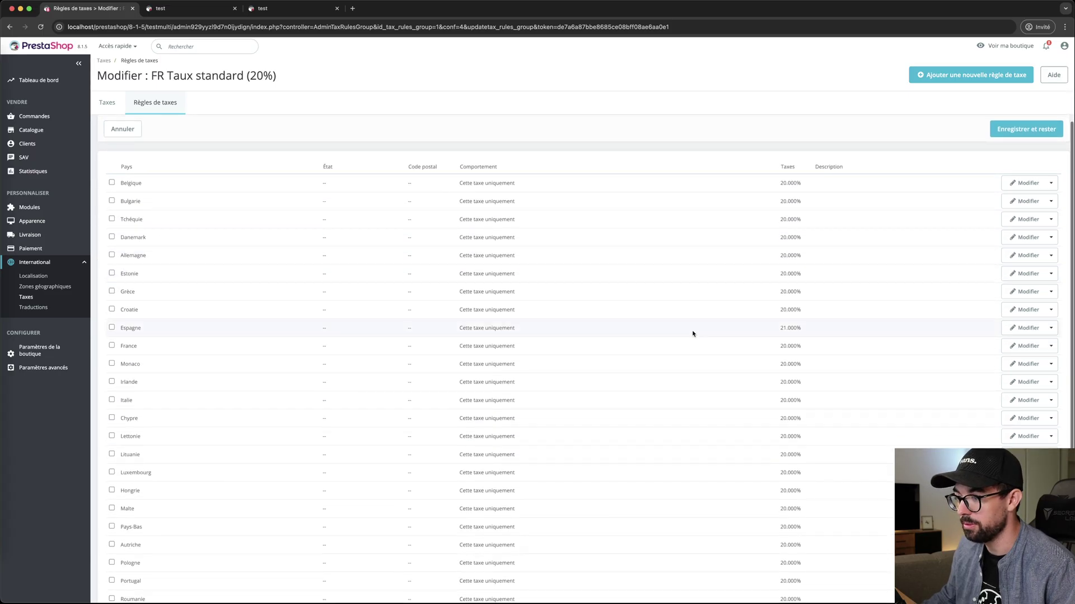
{"action": "scroll", "coordinate": [827, 365], "scroll_direction": "up", "scroll_amount": 6}
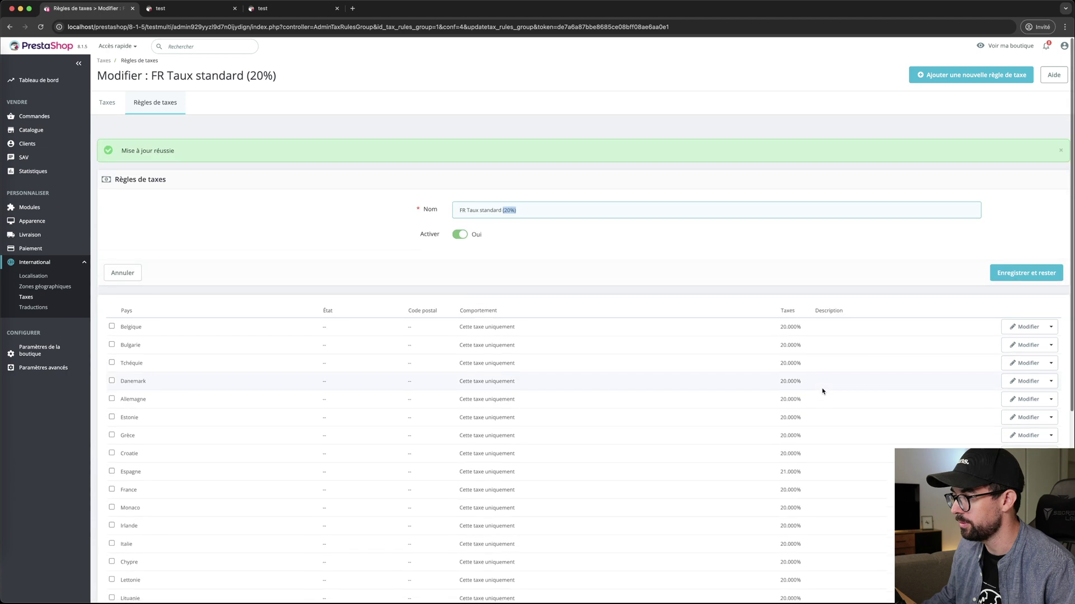
Step: Open the form for a new tax rule in this group and examine its country and postal code range fields
{"action": "left_click", "coordinate": [954, 75]}
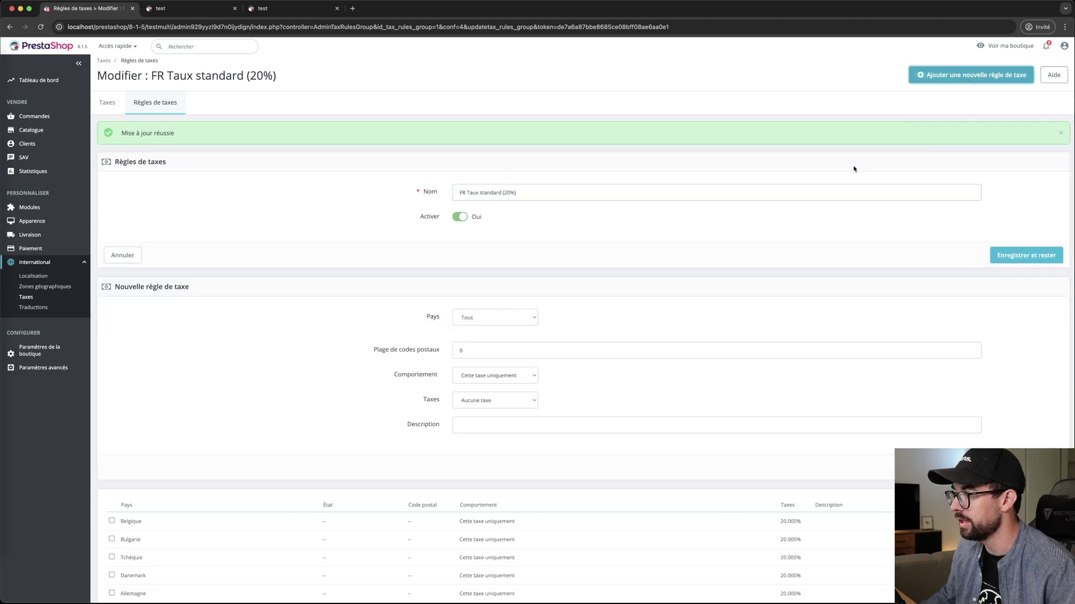
{"action": "left_click", "coordinate": [471, 318]}
{"action": "left_click", "coordinate": [653, 319]}
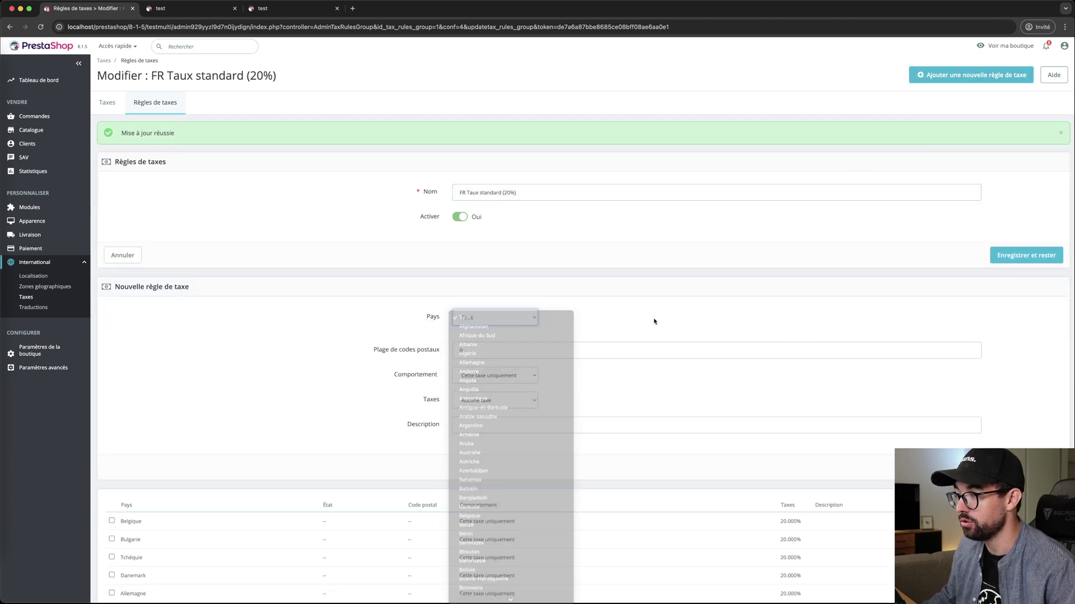
{"action": "left_click_drag", "start_coordinate": [372, 350], "coordinate": [445, 355]}
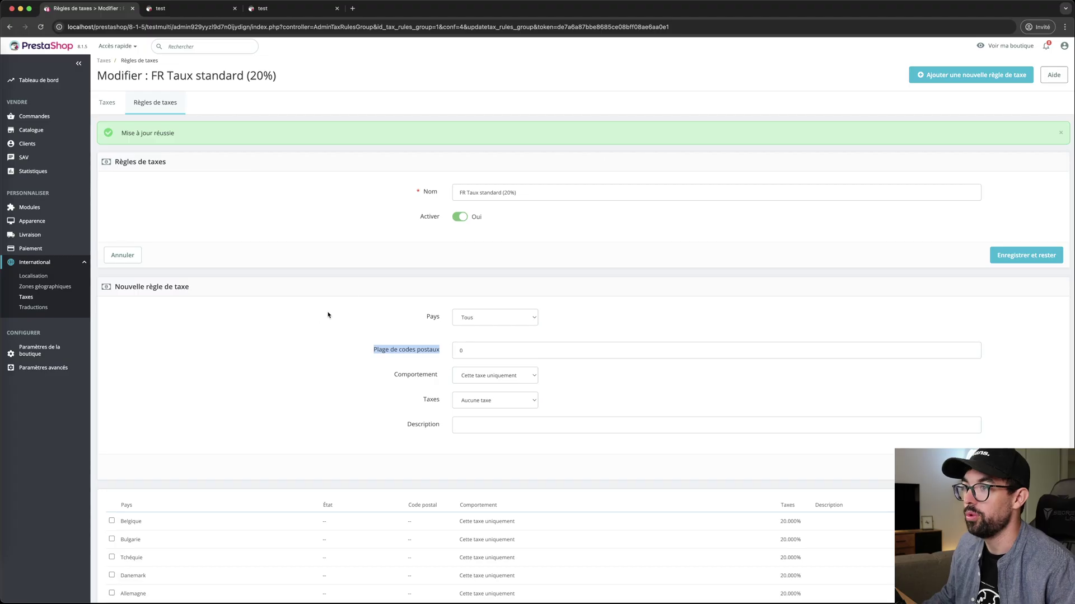
{"action": "scroll", "coordinate": [352, 296], "scroll_direction": "down", "scroll_amount": 10}
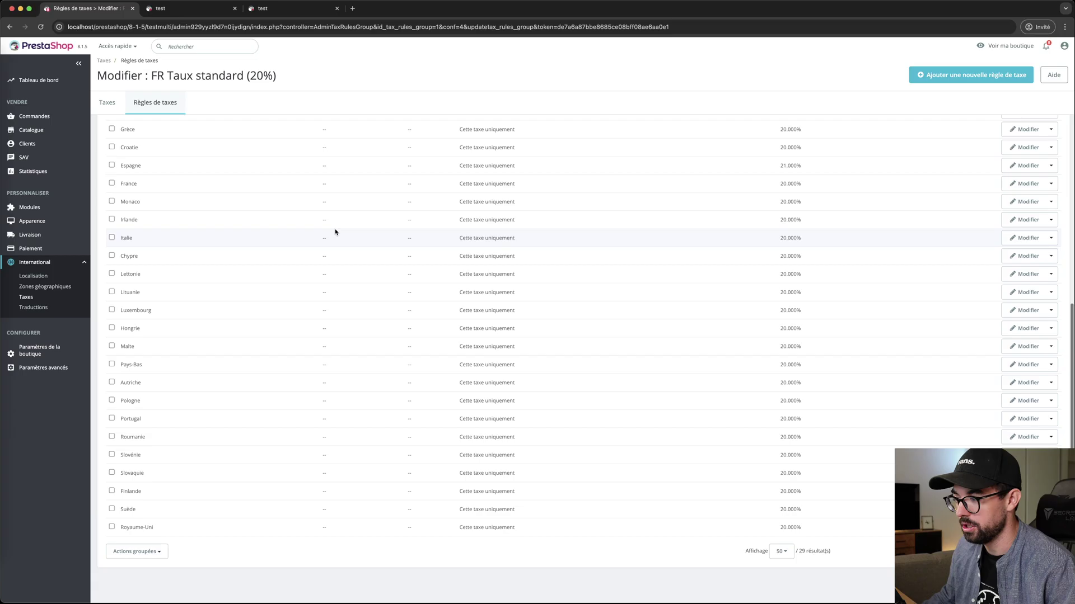
{"action": "scroll", "coordinate": [344, 257], "scroll_direction": "up", "scroll_amount": 10}
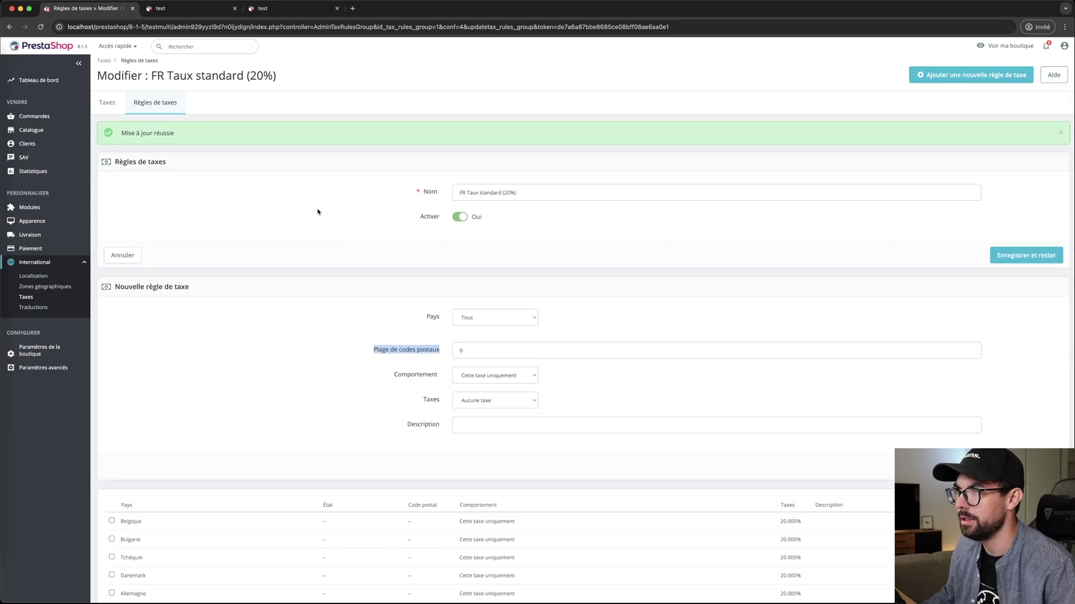
Step: Return to the storefront checkout and look at the included taxes for the French address
{"action": "key", "text": "ctrl+Tab"}
{"action": "left_click", "coordinate": [705, 204]}
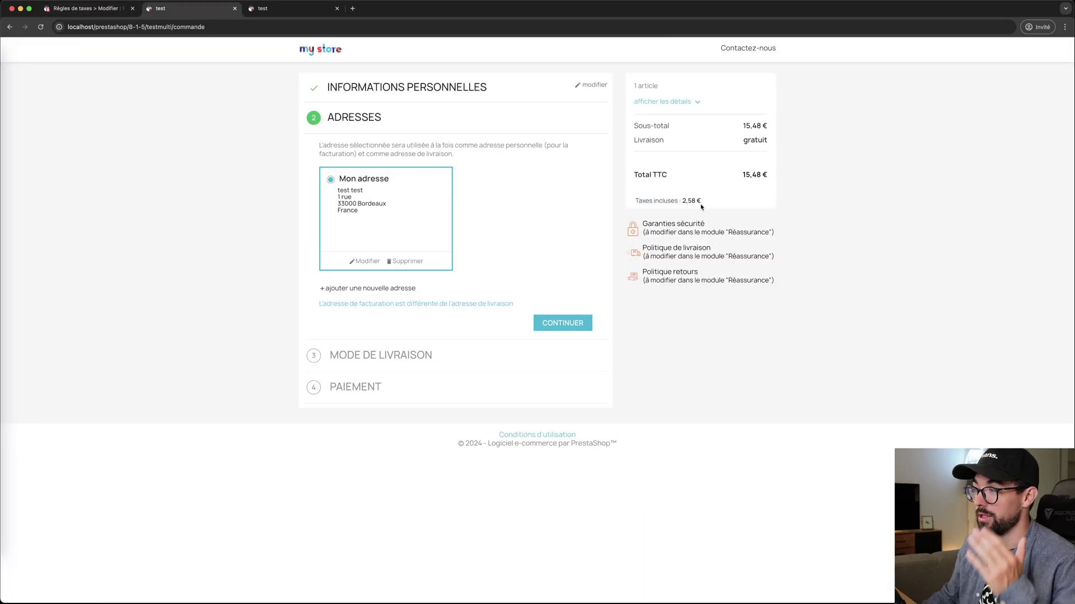
Step: Change the checkout address's country to Espagne, fill in the tax identification number and save the address
{"action": "left_click_drag", "start_coordinate": [695, 202], "coordinate": [682, 203]}
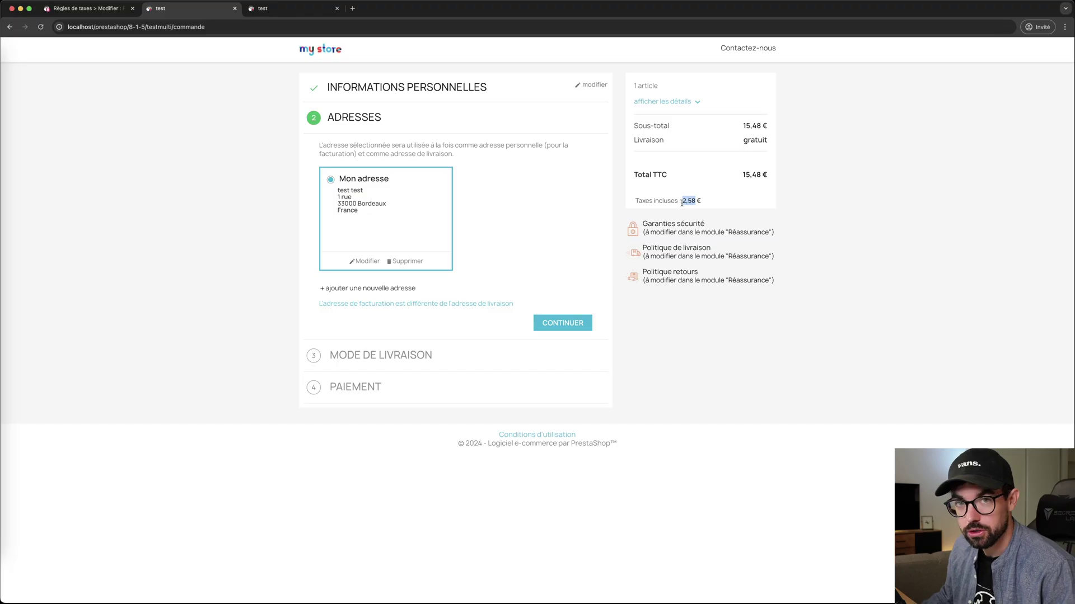
{"action": "left_click", "coordinate": [352, 261]}
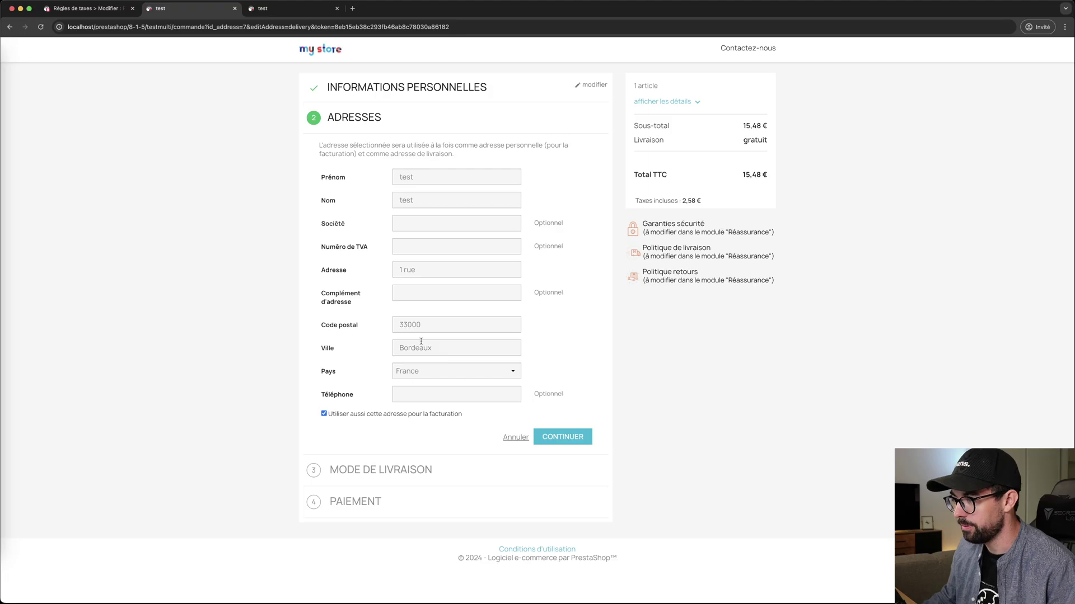
{"action": "left_click", "coordinate": [414, 372]}
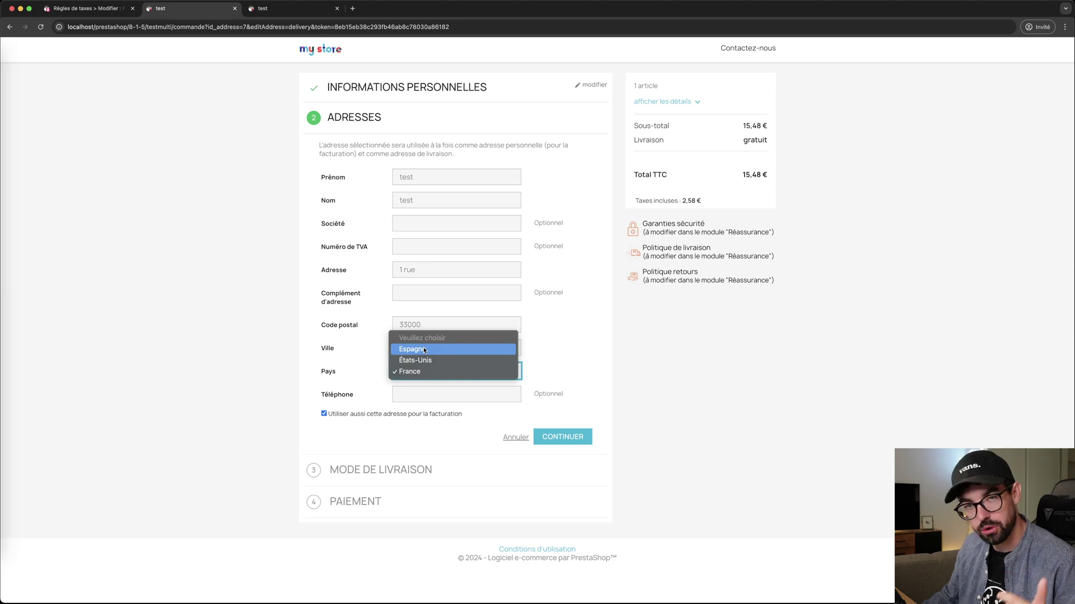
{"action": "left_click", "coordinate": [424, 348]}
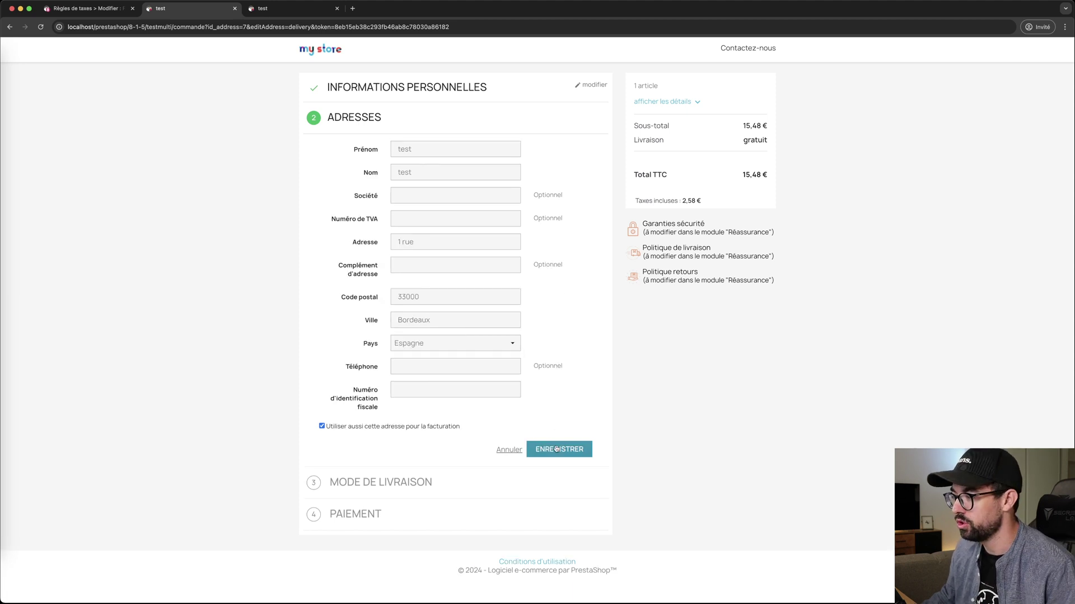
{"action": "left_click", "coordinate": [450, 382]}
{"action": "type", "text": "000000000"}
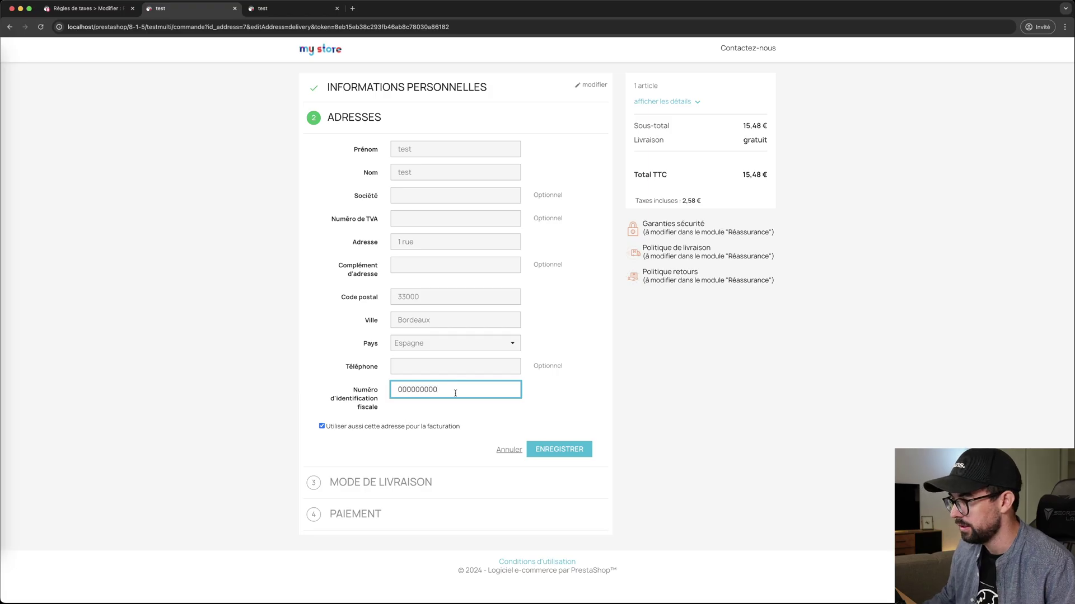
{"action": "left_click", "coordinate": [564, 450]}
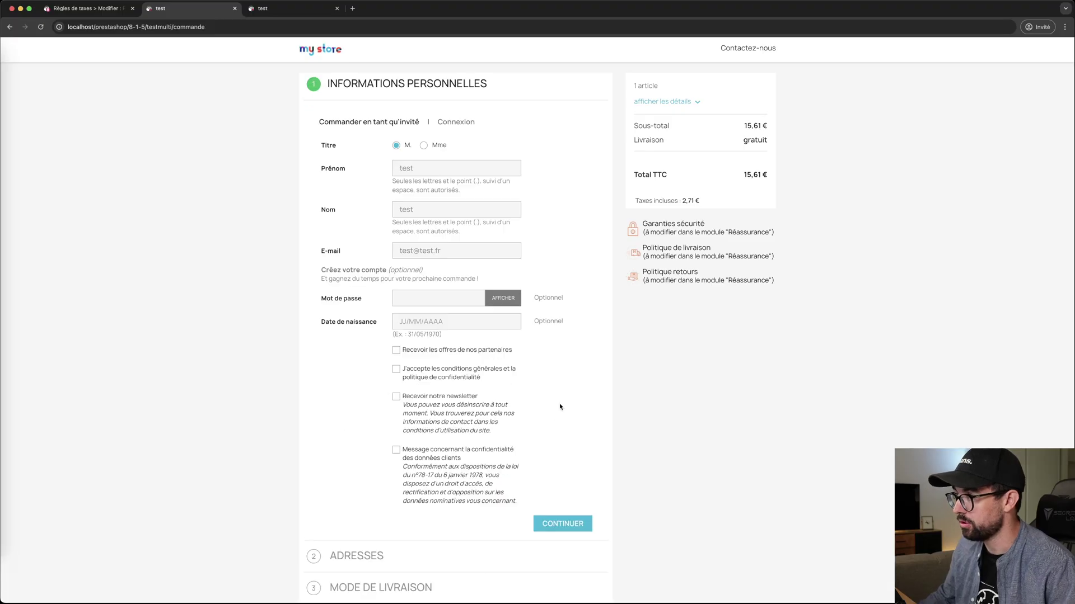
Step: Check the included taxes in the order summary for the Spanish address
{"action": "left_click_drag", "start_coordinate": [704, 202], "coordinate": [635, 201]}
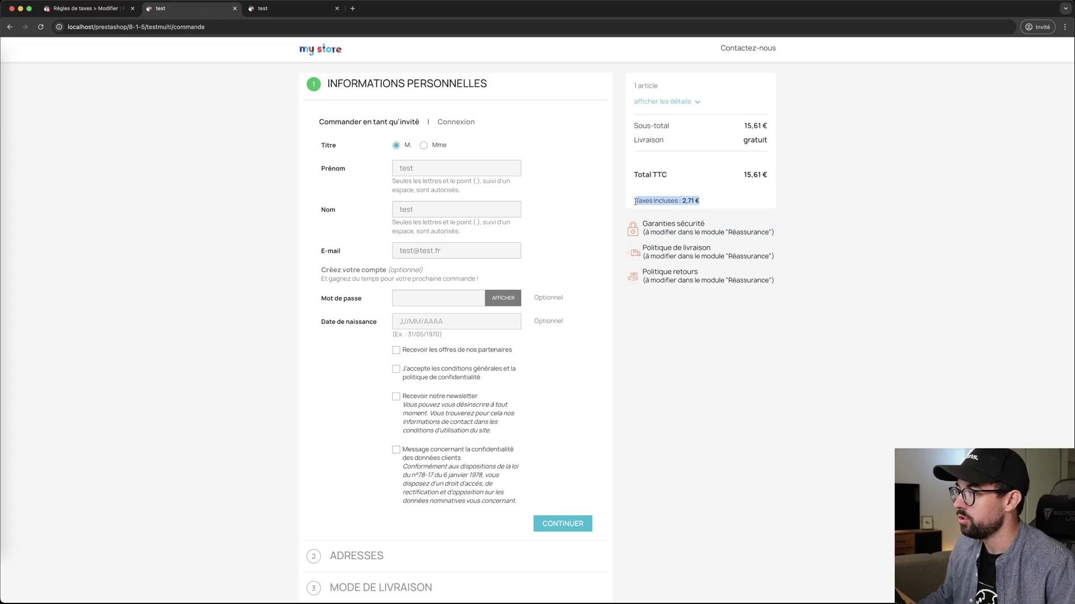
{"action": "left_click", "coordinate": [690, 201]}
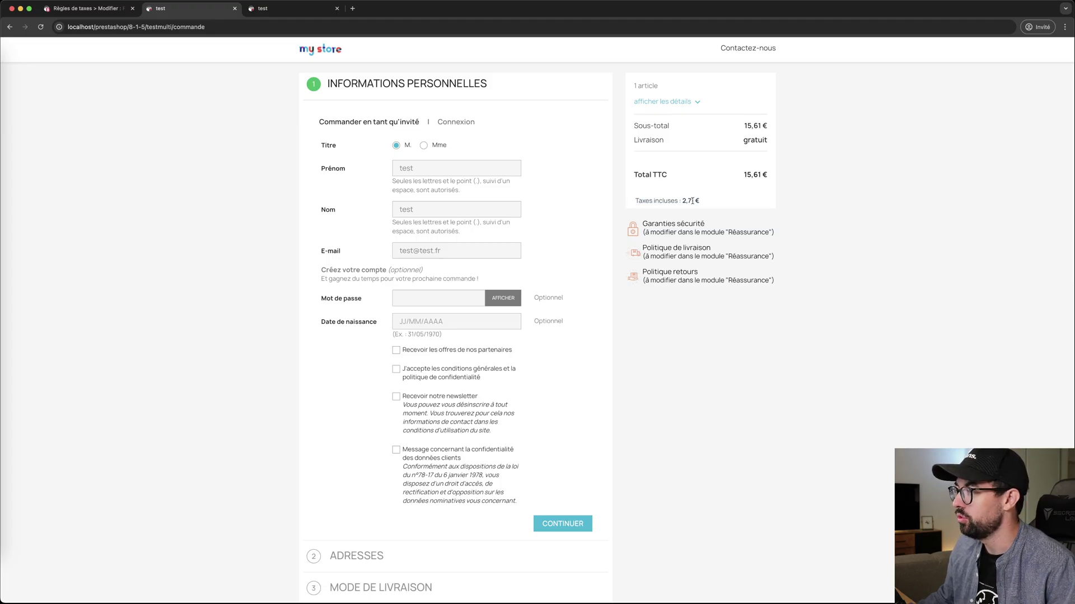
{"action": "left_click_drag", "start_coordinate": [693, 200], "coordinate": [683, 201]}
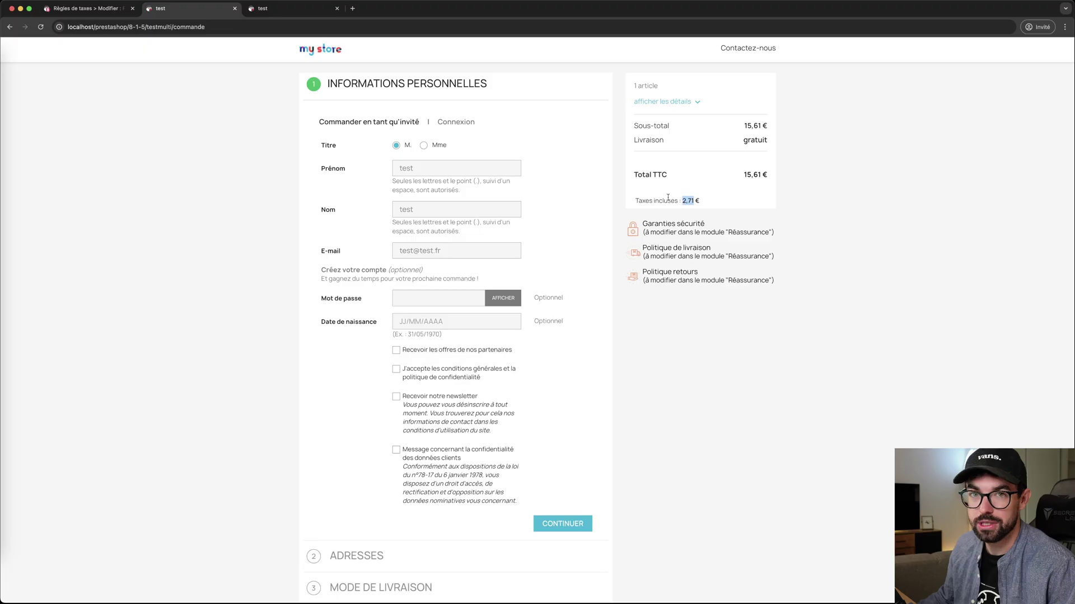
Step: Accept the terms and the customer data privacy message, continue to the addresses and review the included taxes
{"action": "scroll", "coordinate": [504, 330], "scroll_direction": "down", "scroll_amount": 3}
{"action": "left_click", "coordinate": [564, 442]}
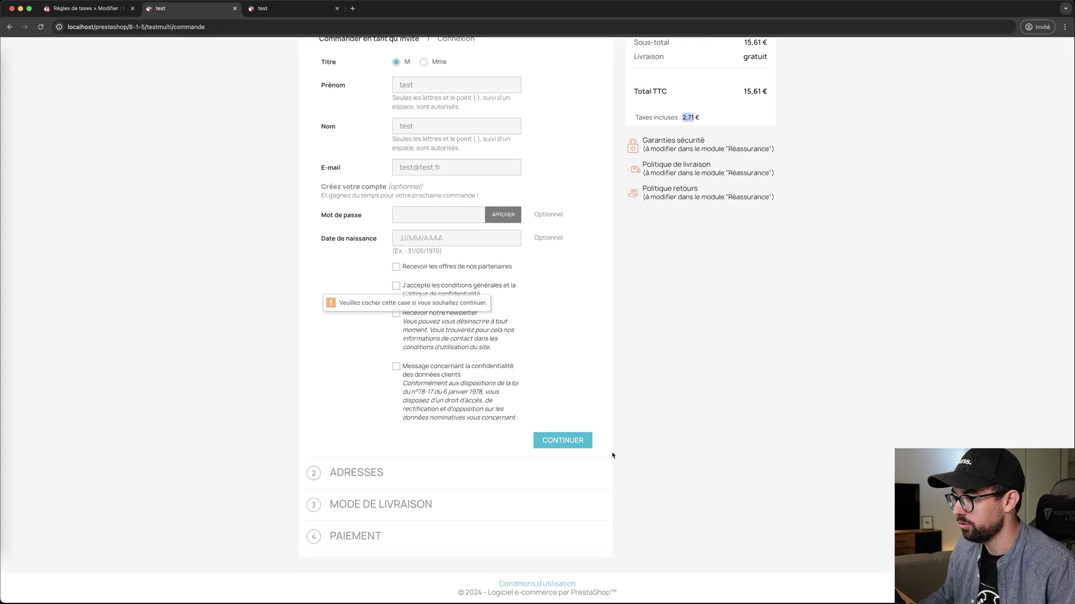
{"action": "left_click", "coordinate": [395, 285]}
{"action": "left_click", "coordinate": [425, 368]}
{"action": "left_click", "coordinate": [560, 441]}
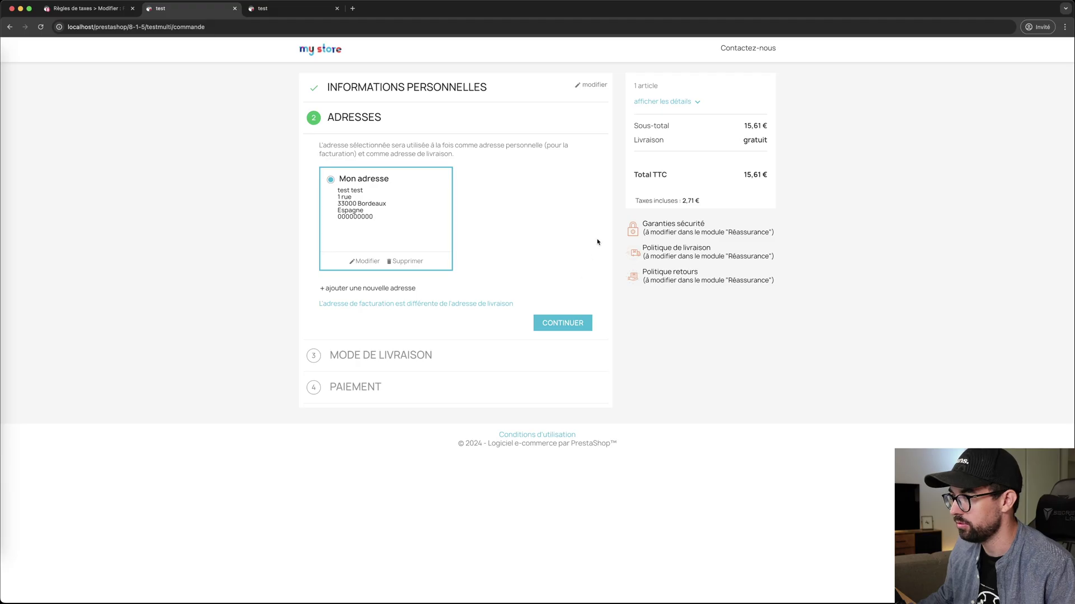
{"action": "left_click_drag", "start_coordinate": [715, 204], "coordinate": [624, 204]}
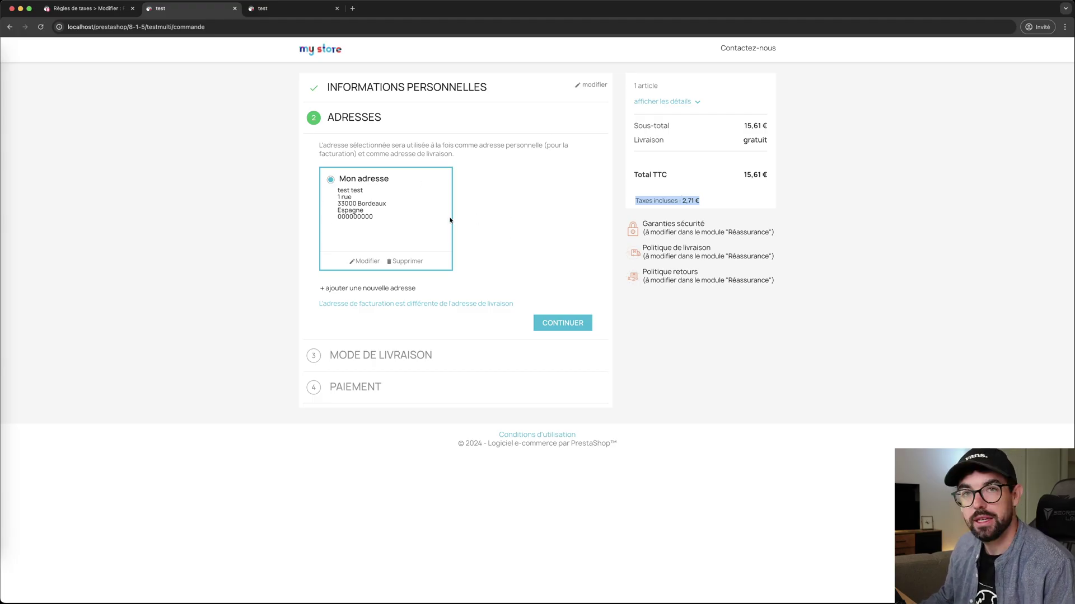
{"action": "left_click", "coordinate": [504, 223]}
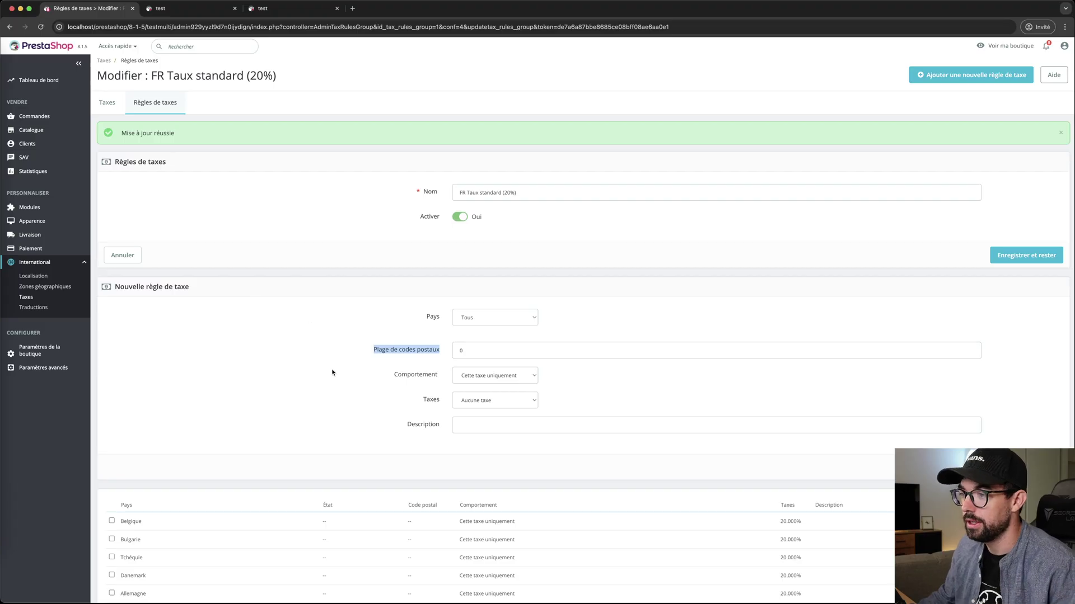
Step: Reopen the Spanish address for editing at checkout and examine its tax identification number field
{"action": "left_click", "coordinate": [188, 16]}
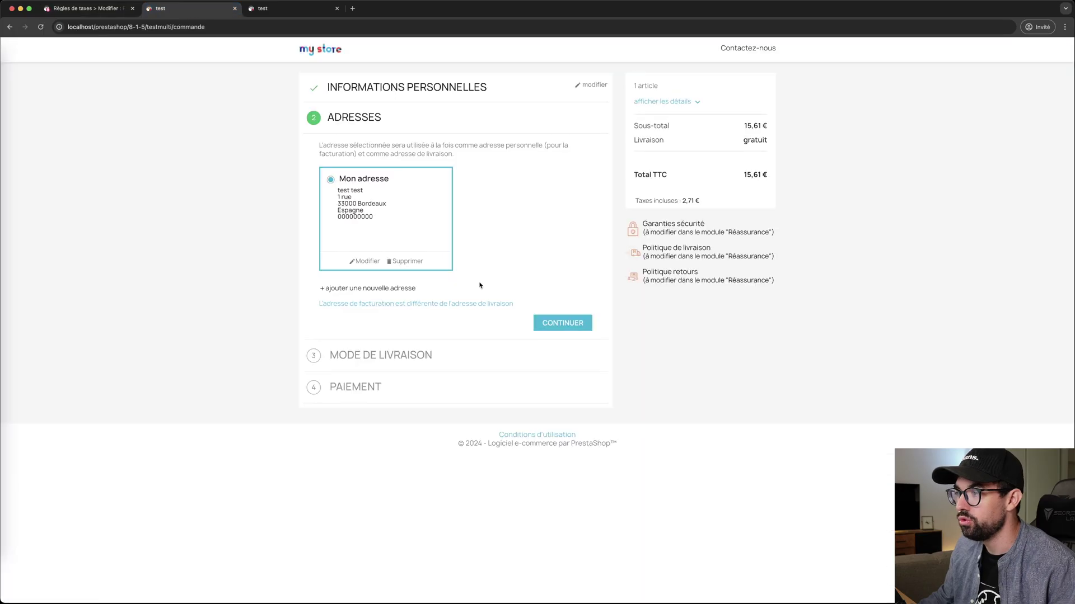
{"action": "left_click", "coordinate": [363, 264]}
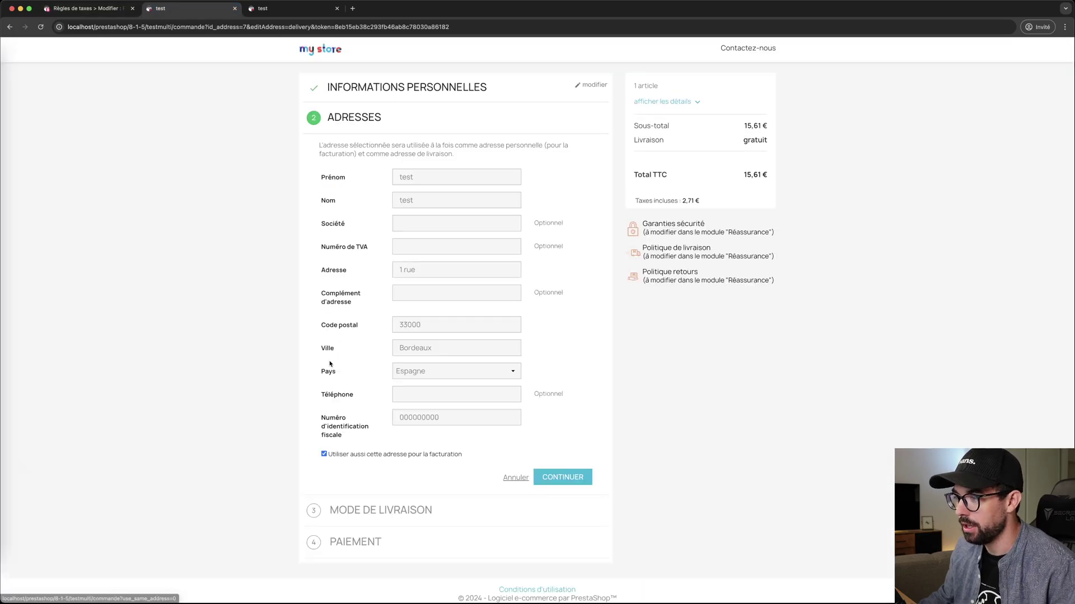
{"action": "triple_click", "coordinate": [342, 426]}
Step: In the back office, filter the geographic zones' country list by espagne and open Espagne for editing
{"action": "left_click", "coordinate": [98, 9]}
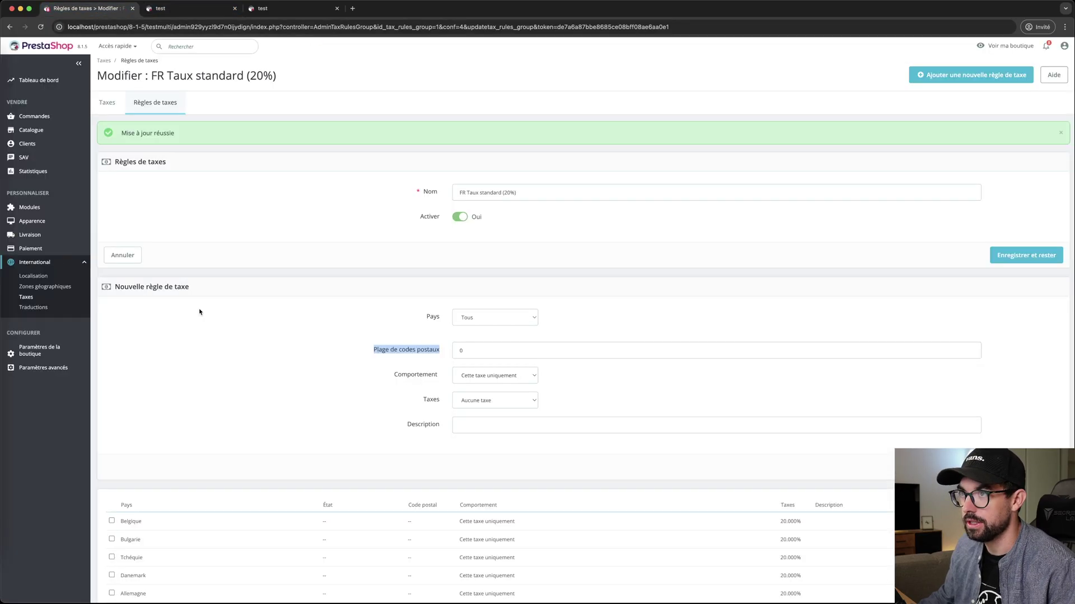
{"action": "left_click", "coordinate": [26, 287]}
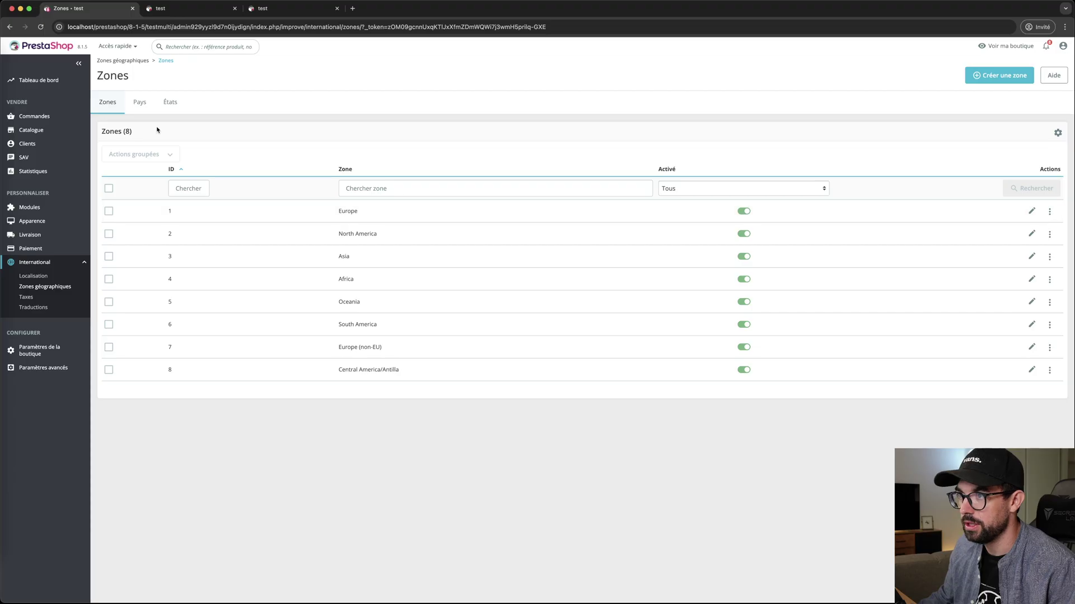
{"action": "left_click", "coordinate": [142, 103]}
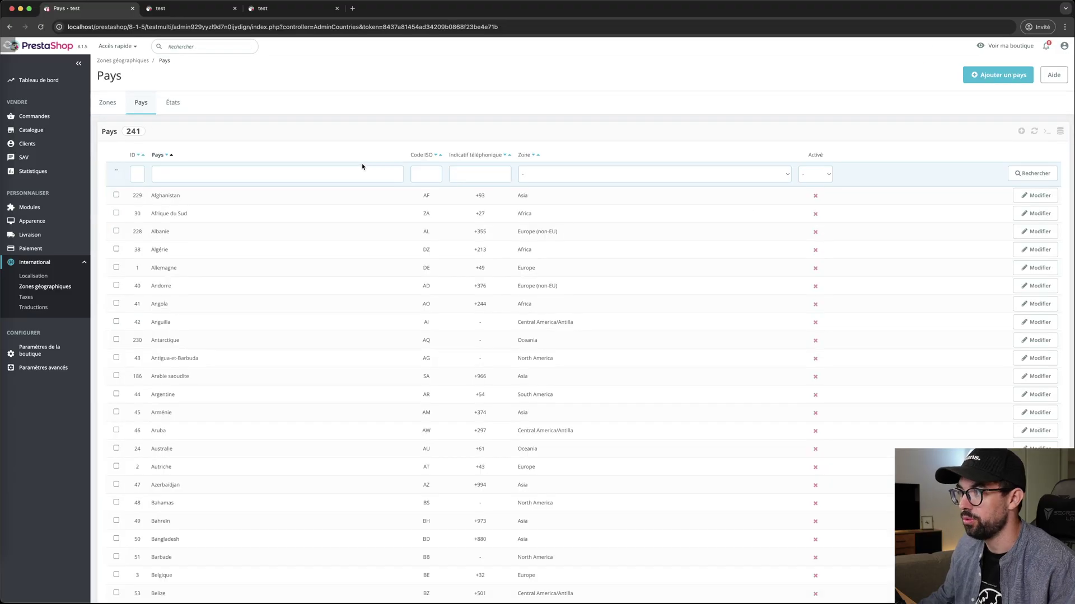
{"action": "scroll", "coordinate": [289, 247], "scroll_direction": "down", "scroll_amount": 10}
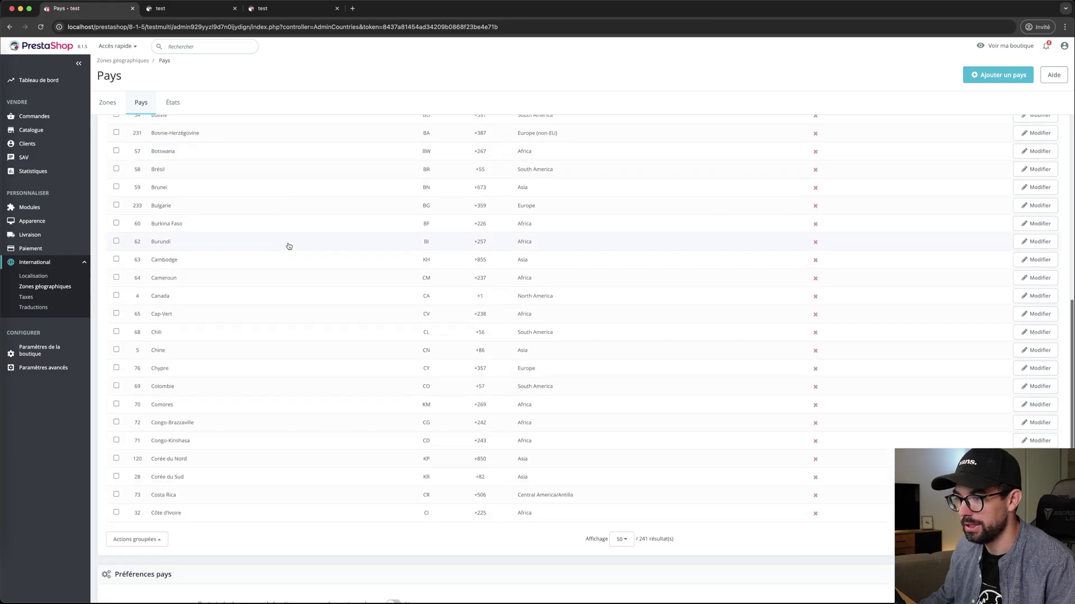
{"action": "scroll", "coordinate": [289, 246], "scroll_direction": "down", "scroll_amount": 2}
{"action": "scroll", "coordinate": [288, 244], "scroll_direction": "up", "scroll_amount": 15}
{"action": "left_click", "coordinate": [216, 173]}
{"action": "type", "text": "espagne"}
{"action": "key", "text": "Return"}
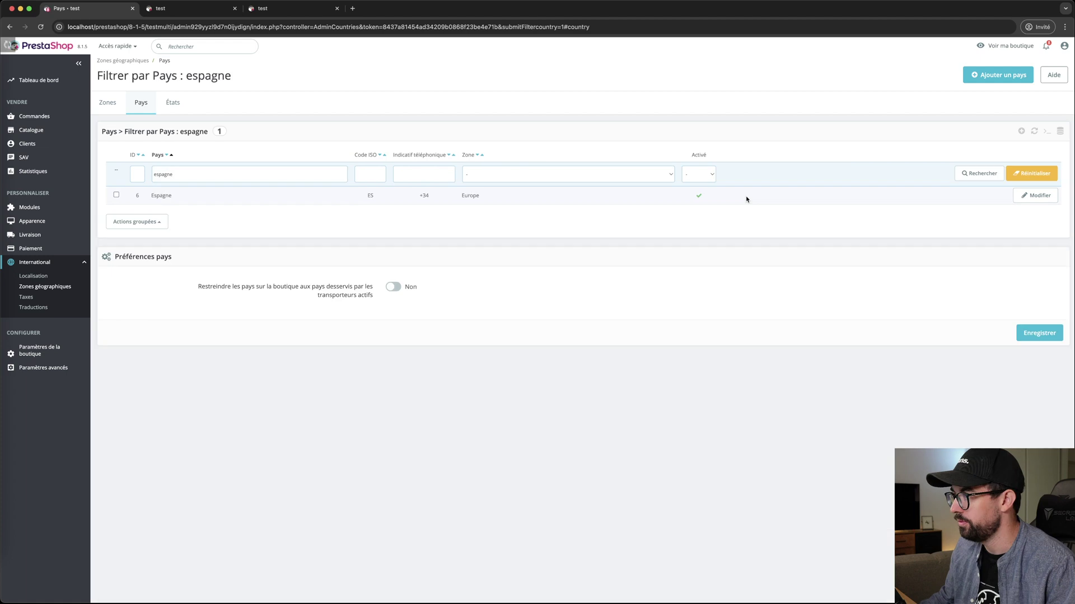
{"action": "left_click", "coordinate": [636, 196]}
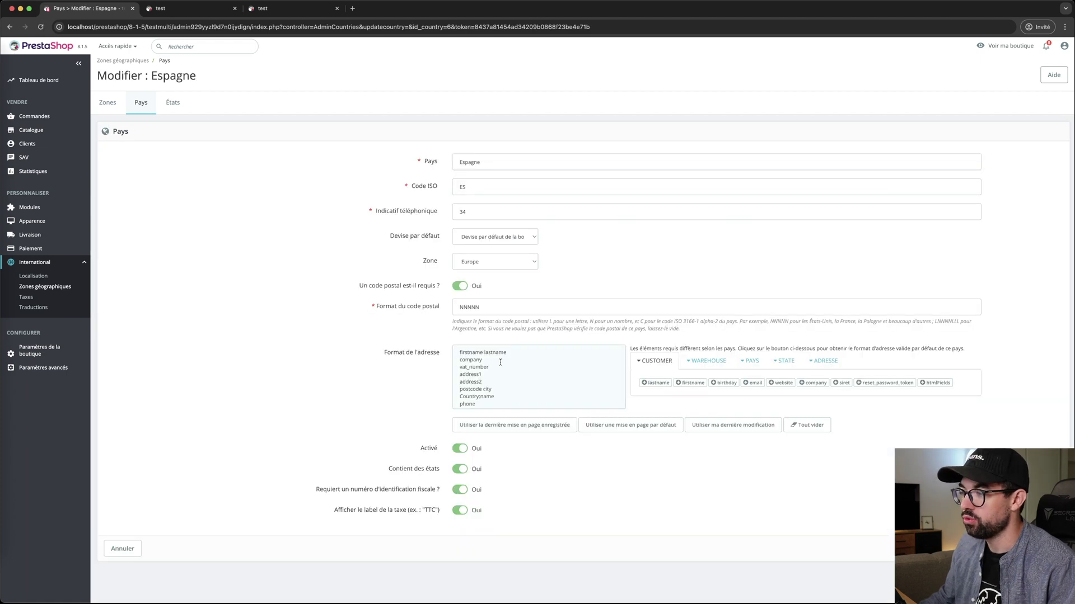
Step: Examine the dni line in the Espagne address format, disable the tax identification number requirement and save
{"action": "scroll", "coordinate": [500, 362], "scroll_direction": "down", "scroll_amount": 1}
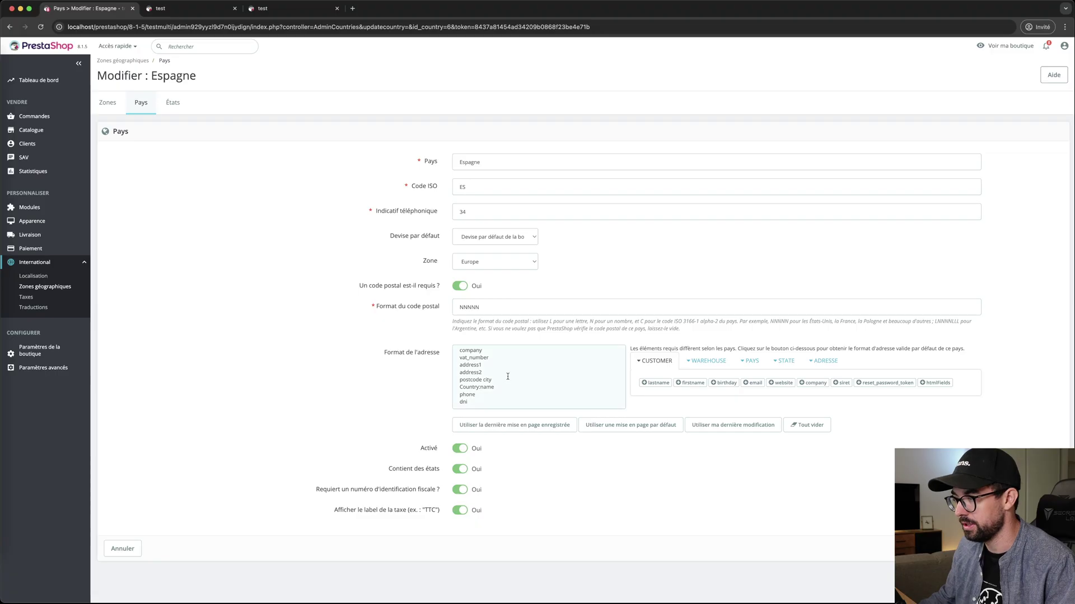
{"action": "left_click_drag", "start_coordinate": [485, 399], "coordinate": [459, 402]}
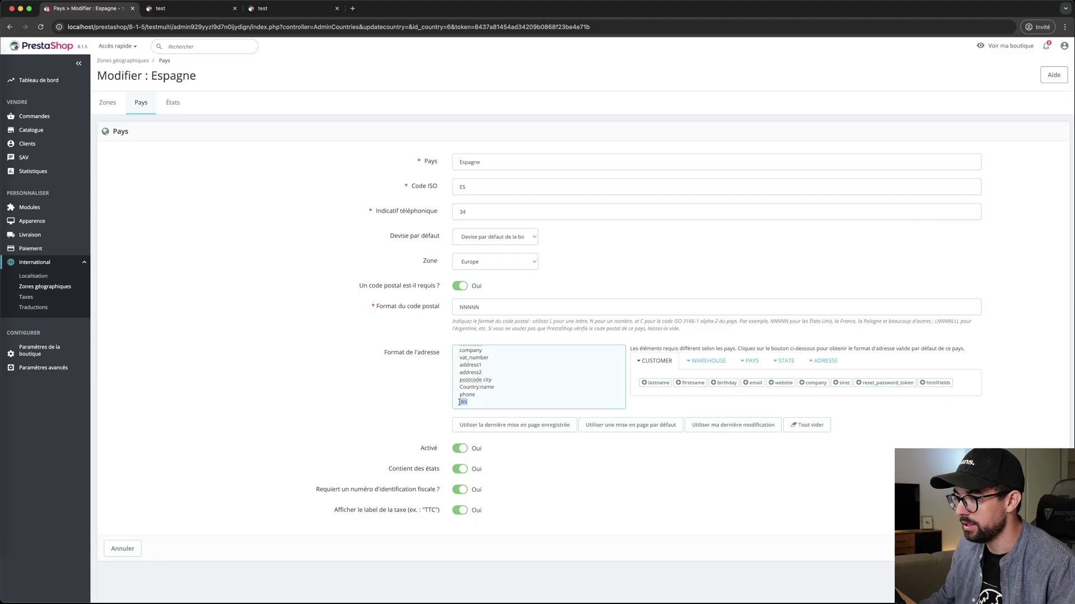
{"action": "left_click", "coordinate": [401, 414]}
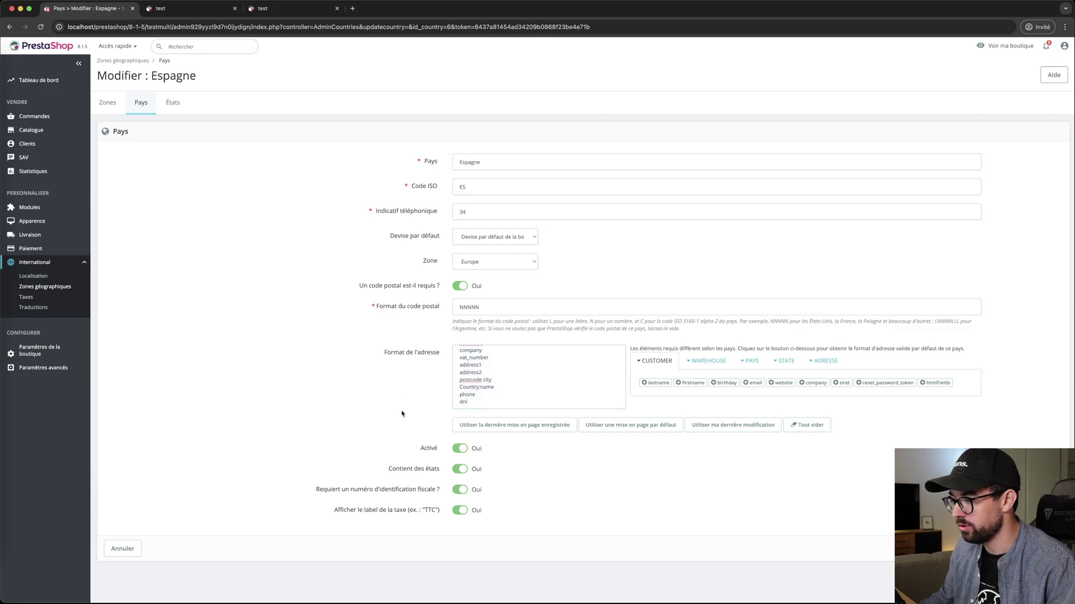
{"action": "left_click", "coordinate": [463, 492]}
{"action": "left_click", "coordinate": [1040, 548]}
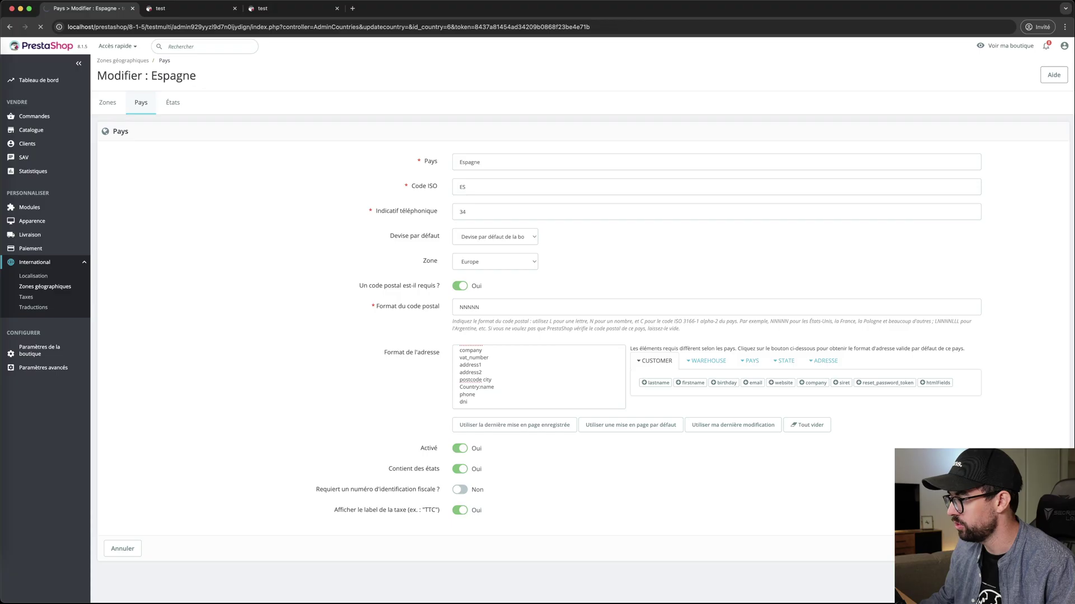
Step: Reload the checkout address form and check whether the tax identification number field is optional
{"action": "left_click", "coordinate": [196, 10]}
{"action": "key", "text": "super+r"}
{"action": "left_click_drag", "start_coordinate": [350, 436], "coordinate": [317, 416]}
{"action": "left_click_drag", "start_coordinate": [564, 416], "coordinate": [531, 419]}
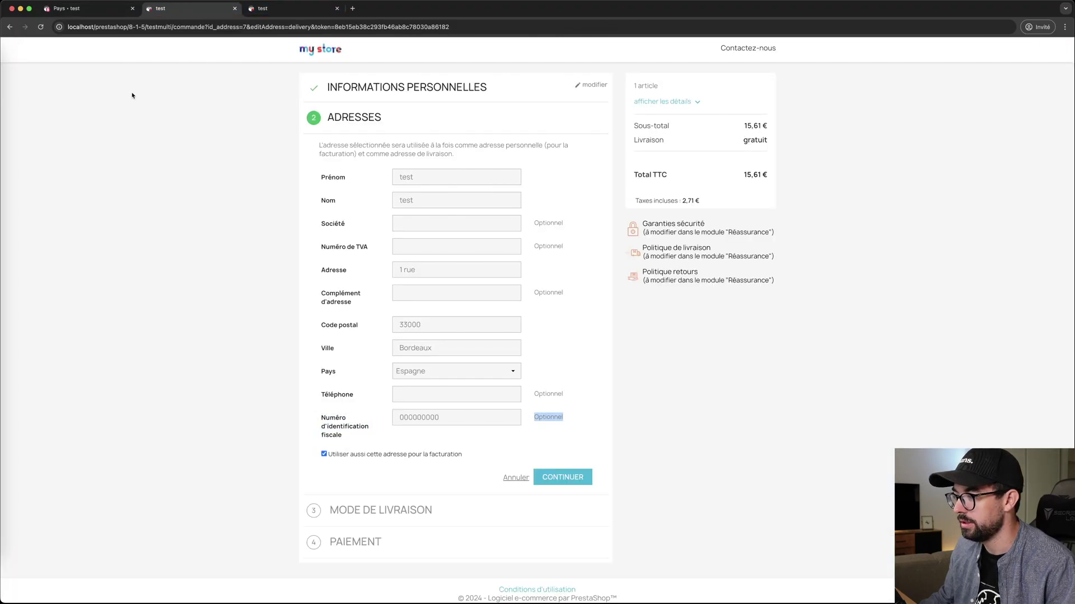
Step: Reopen the Espagne country settings, remove the dni line from the address format and save
{"action": "left_click", "coordinate": [92, 12]}
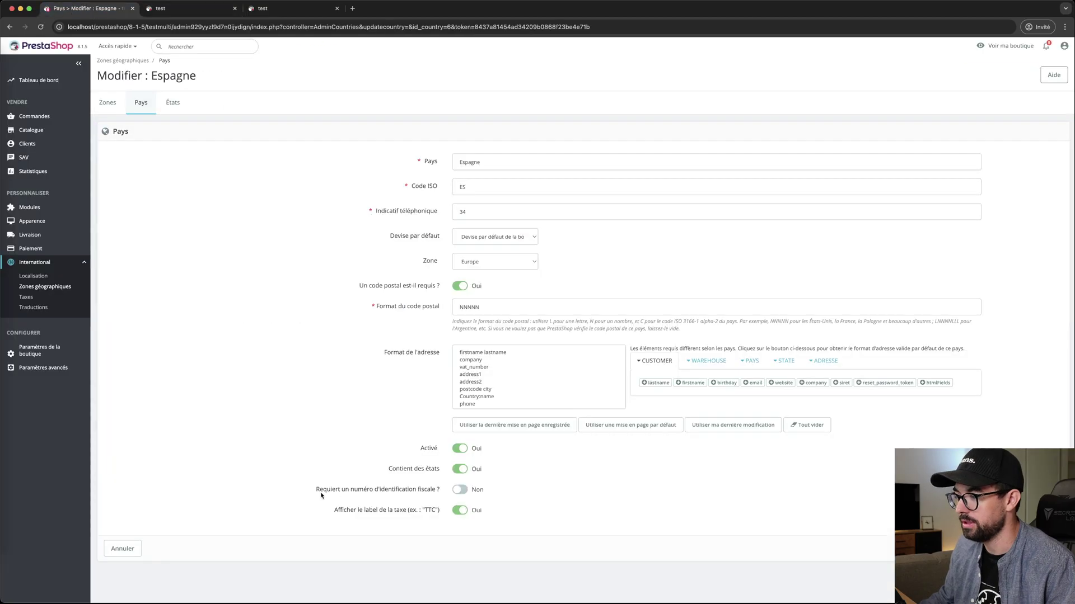
{"action": "left_click_drag", "start_coordinate": [317, 491], "coordinate": [464, 496]}
{"action": "scroll", "coordinate": [491, 396], "scroll_direction": "down", "scroll_amount": 2}
{"action": "left_click_drag", "start_coordinate": [487, 402], "coordinate": [489, 397]}
{"action": "key", "text": "BackSpace"}
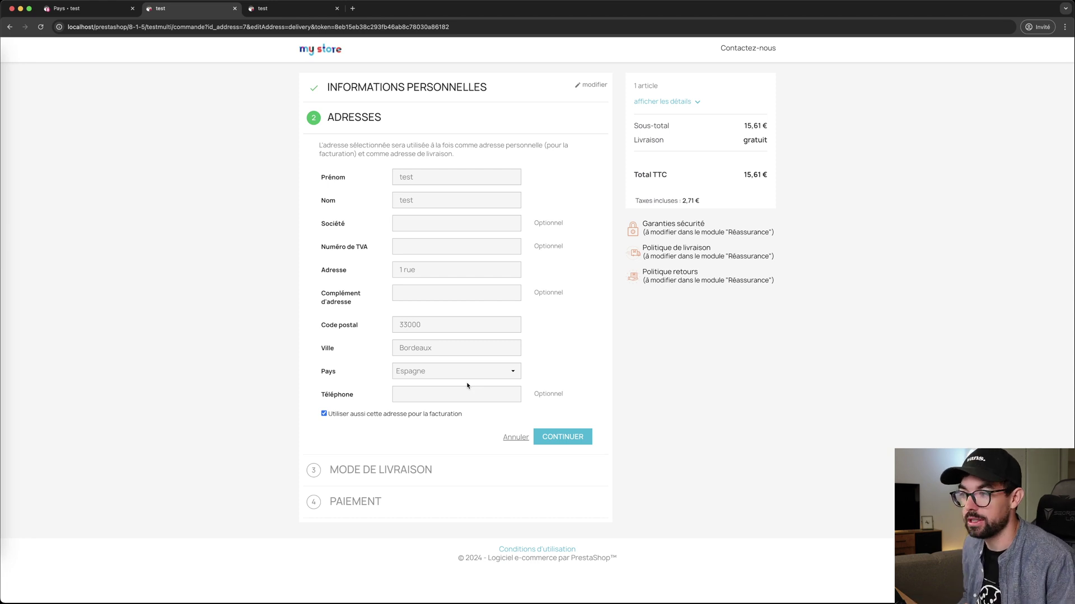
Step: Add the dni address field back to the end of the Espagne address format, save, and reload the checkout address form
{"action": "key", "text": "ctrl+shift+Tab"}
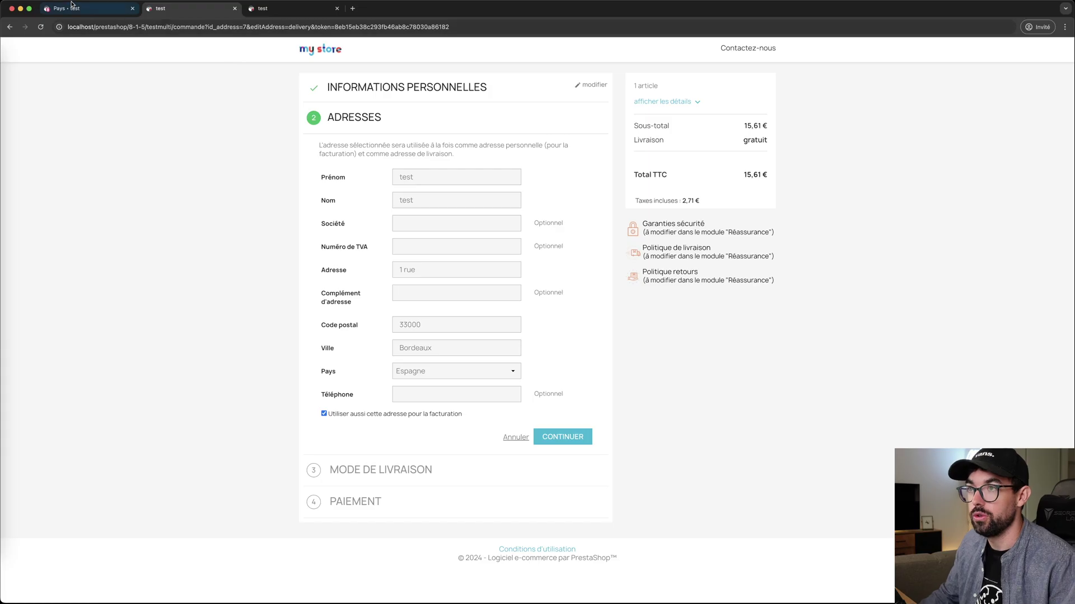
{"action": "left_click", "coordinate": [342, 226]}
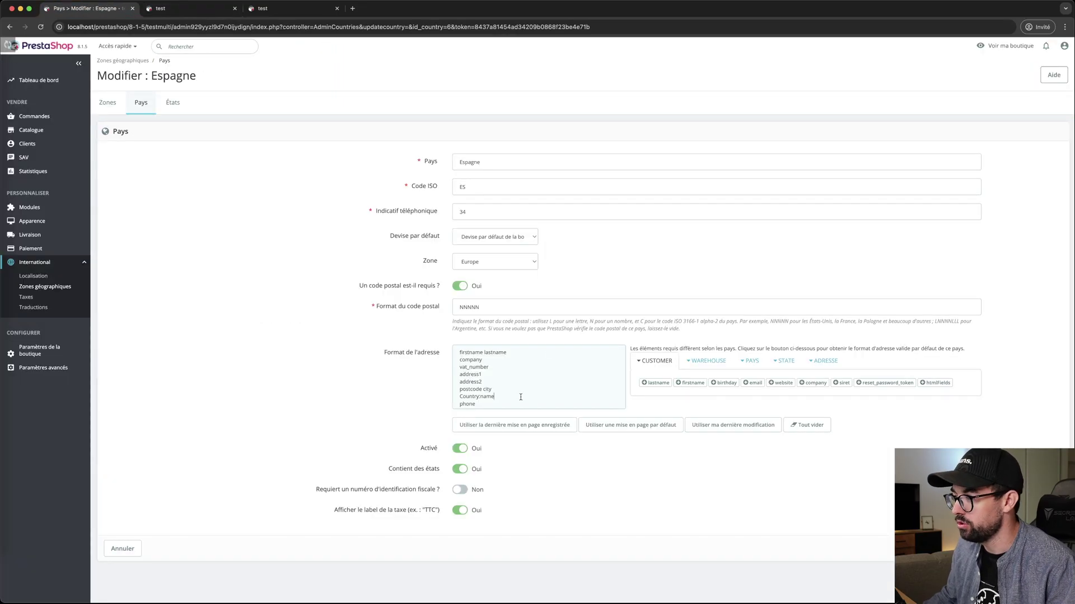
{"action": "key", "text": "Down"}
{"action": "scroll", "coordinate": [486, 403], "scroll_direction": "down", "scroll_amount": 1}
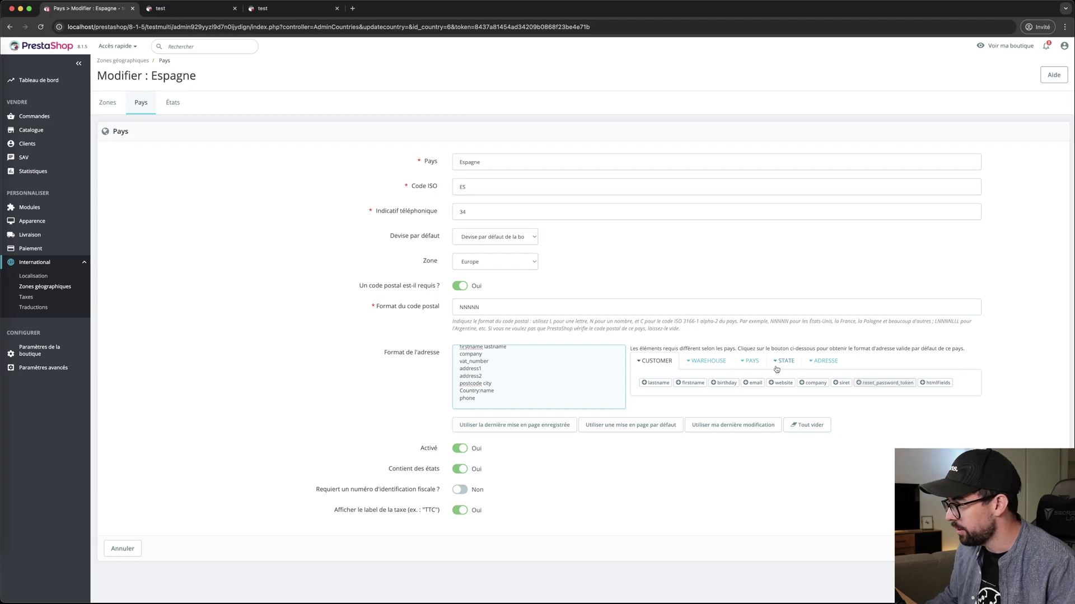
{"action": "left_click", "coordinate": [751, 362]}
{"action": "left_click", "coordinate": [785, 361]}
{"action": "left_click", "coordinate": [824, 364]}
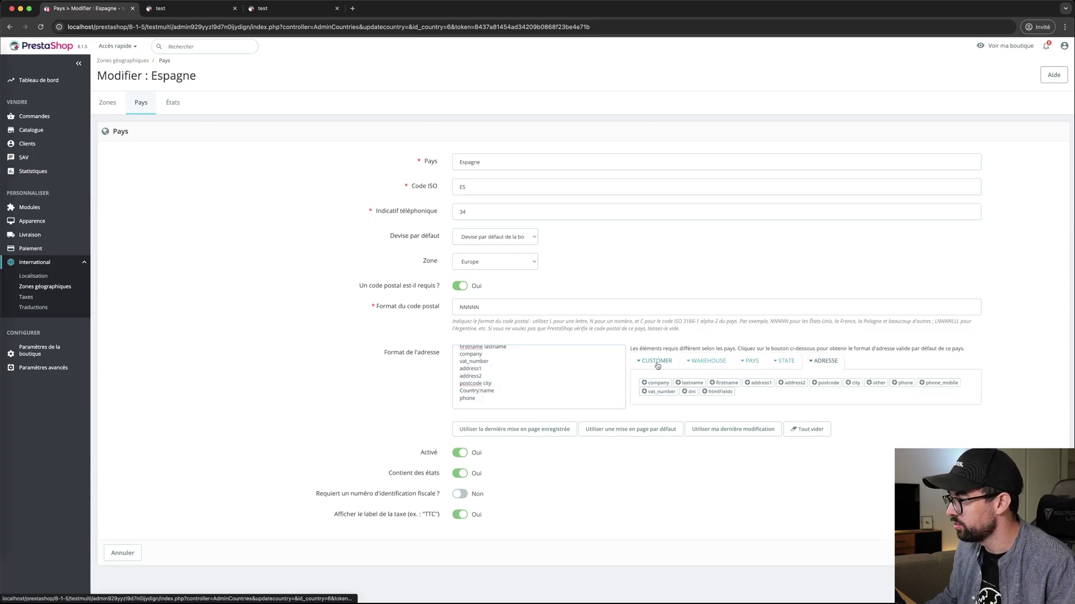
{"action": "left_click", "coordinate": [688, 393]}
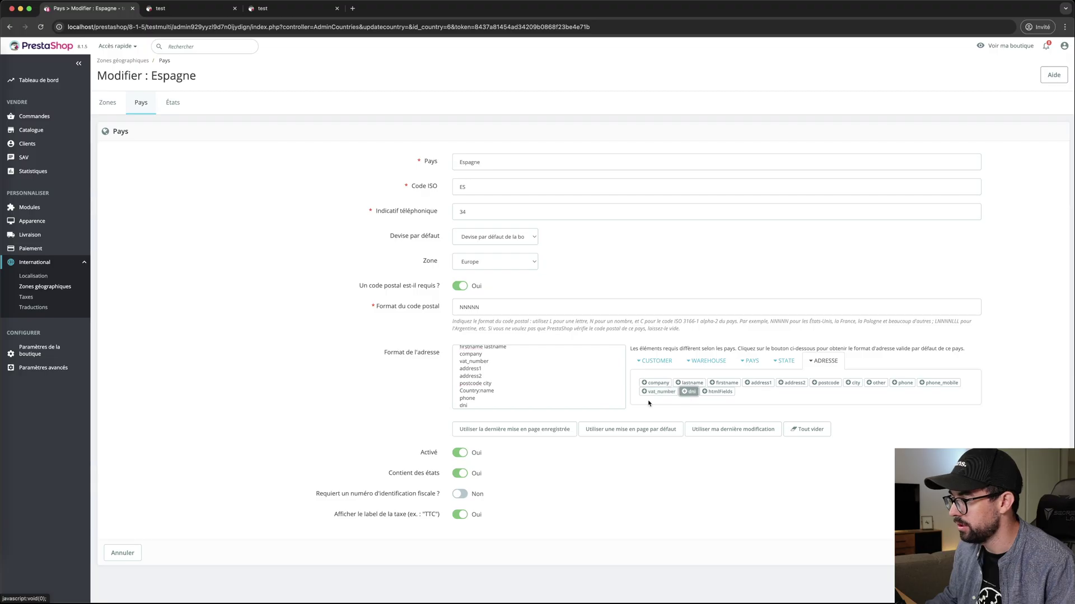
{"action": "scroll", "coordinate": [489, 401], "scroll_direction": "down", "scroll_amount": 1}
{"action": "left_click", "coordinate": [489, 402]}
{"action": "left_click", "coordinate": [1040, 553]}
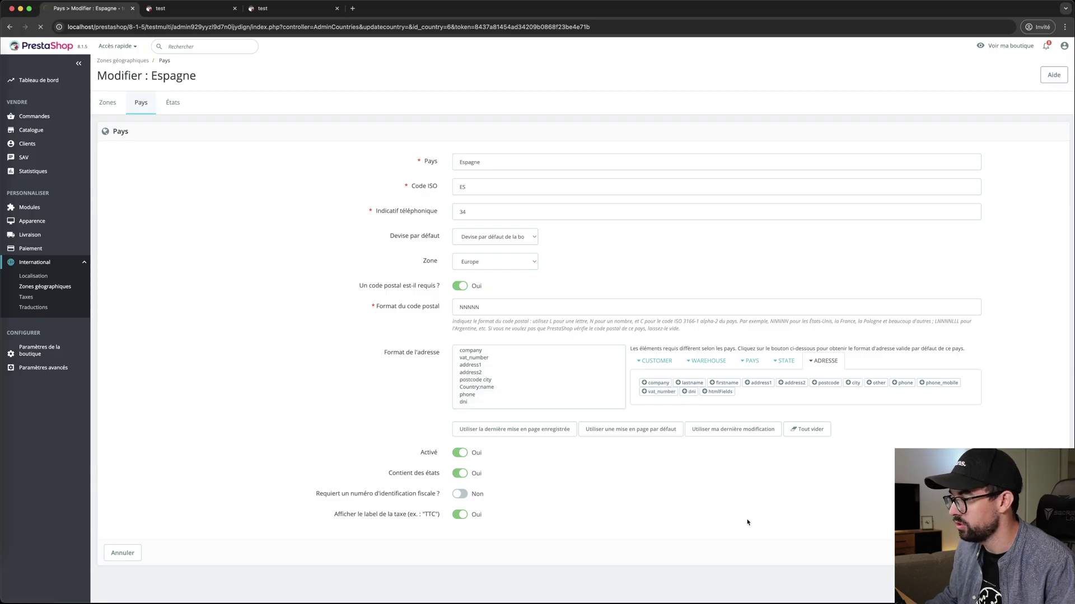
{"action": "left_click", "coordinate": [186, 9]}
{"action": "key", "text": "super+r"}
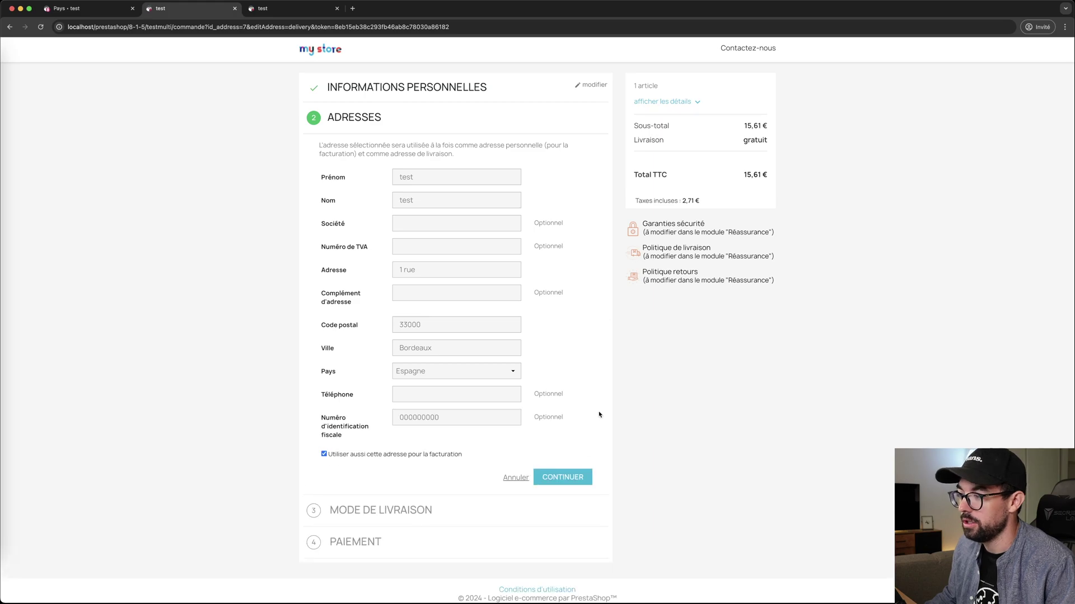
Step: Check the tax identification number field's optional label at checkout, accept the cookies on the DNI/NIF/NIE/CIF Verificator module page and skim it
{"action": "double_click", "coordinate": [572, 417]}
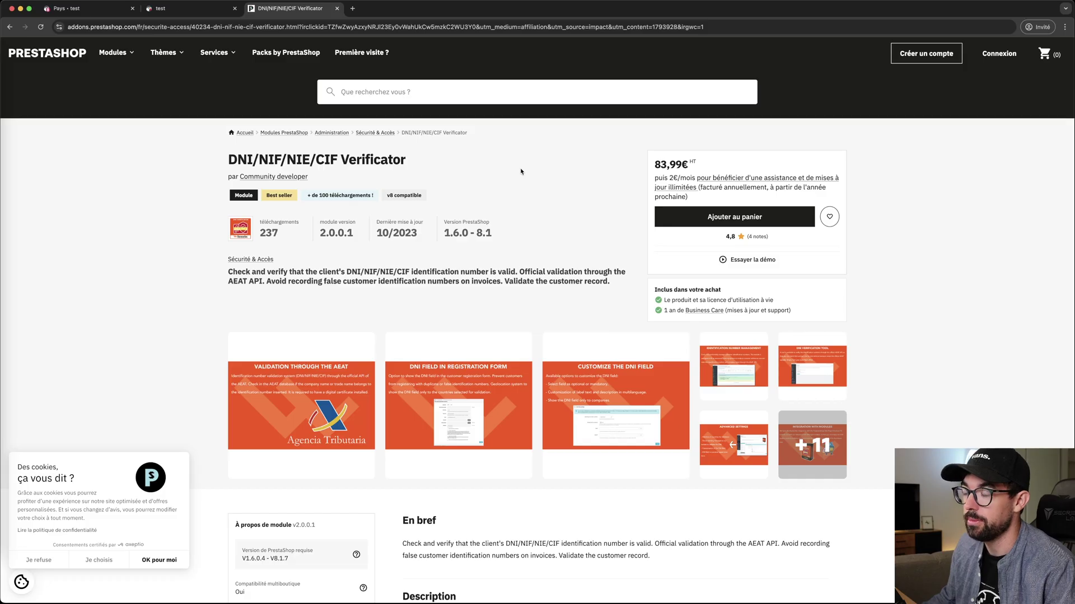
{"action": "left_click", "coordinate": [173, 562]}
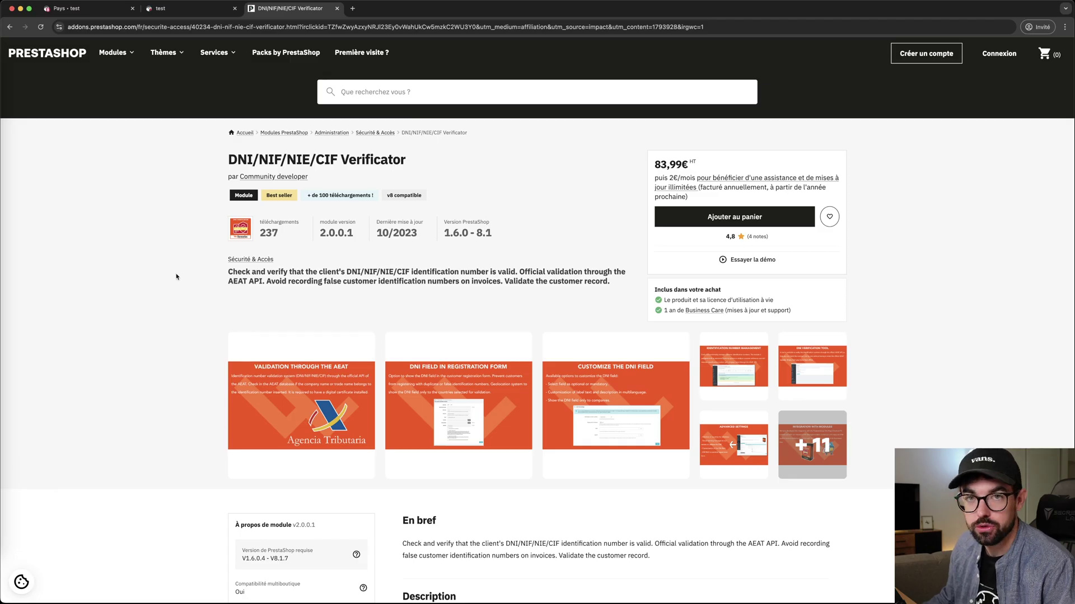
{"action": "scroll", "coordinate": [176, 276], "scroll_direction": "down", "scroll_amount": 4}
{"action": "scroll", "coordinate": [176, 276], "scroll_direction": "up", "scroll_amount": 5}
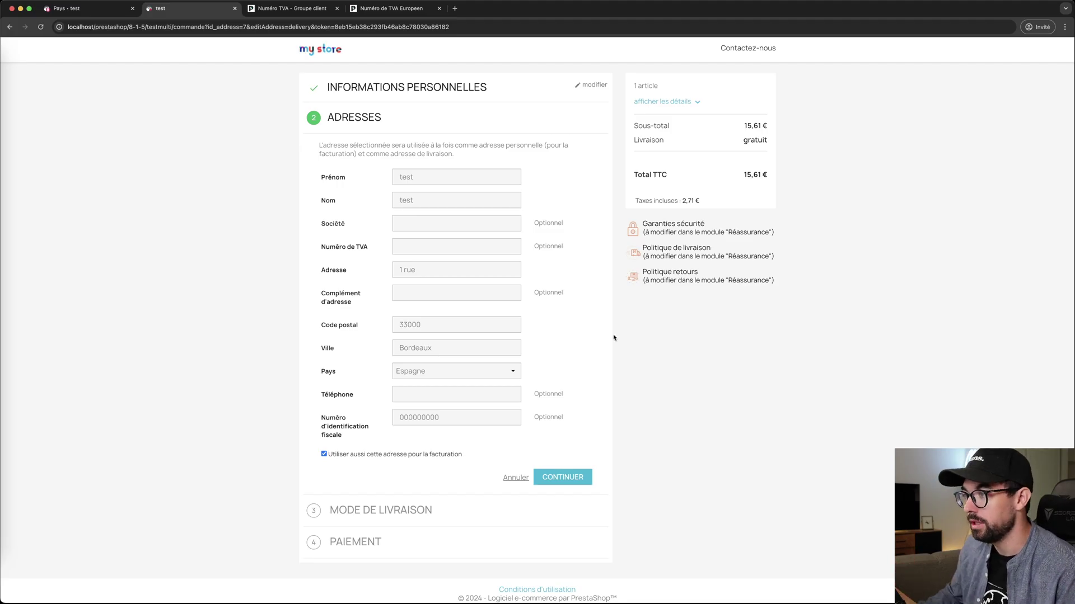
Step: Locate the Numéro de TVA field in the checkout address form and read the summary of the Numéro TVA - Groupe client module
{"action": "left_click_drag", "start_coordinate": [371, 249], "coordinate": [305, 251]}
{"action": "left_click", "coordinate": [361, 248]}
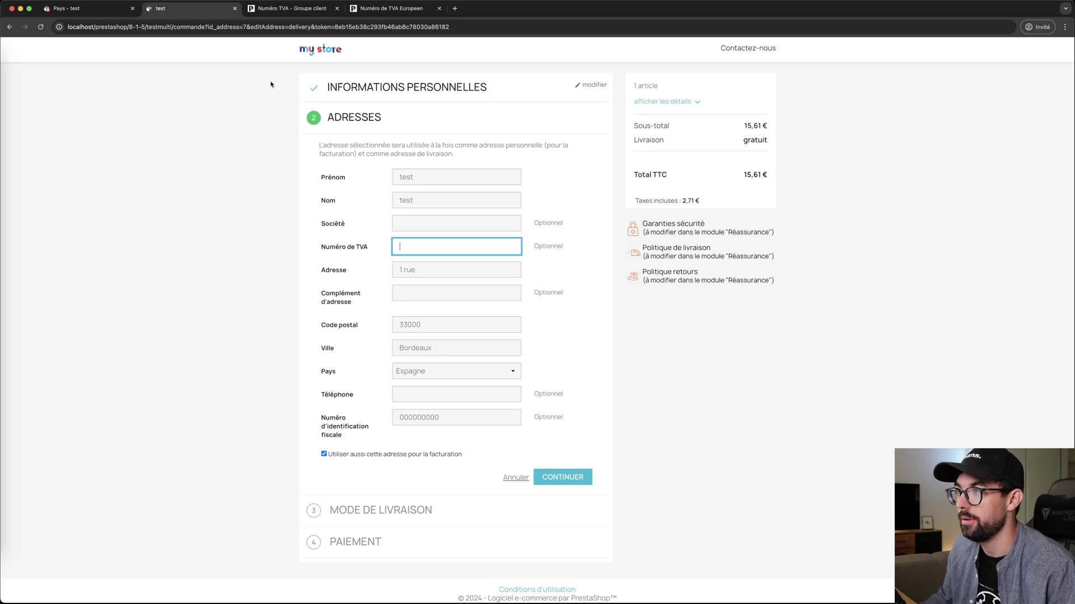
{"action": "left_click", "coordinate": [287, 9]}
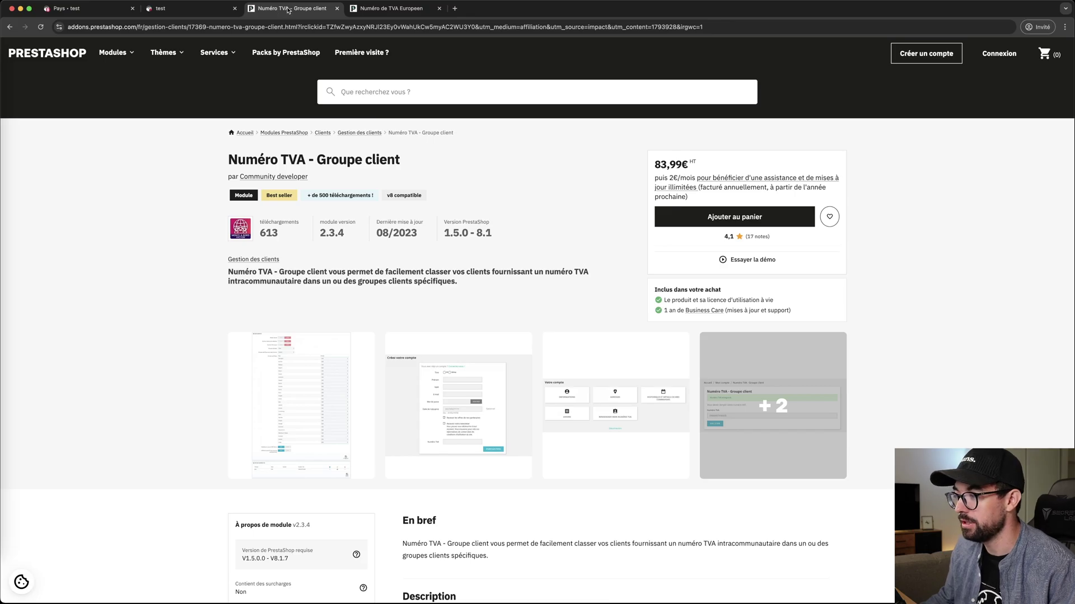
{"action": "left_click_drag", "start_coordinate": [284, 271], "coordinate": [431, 283]}
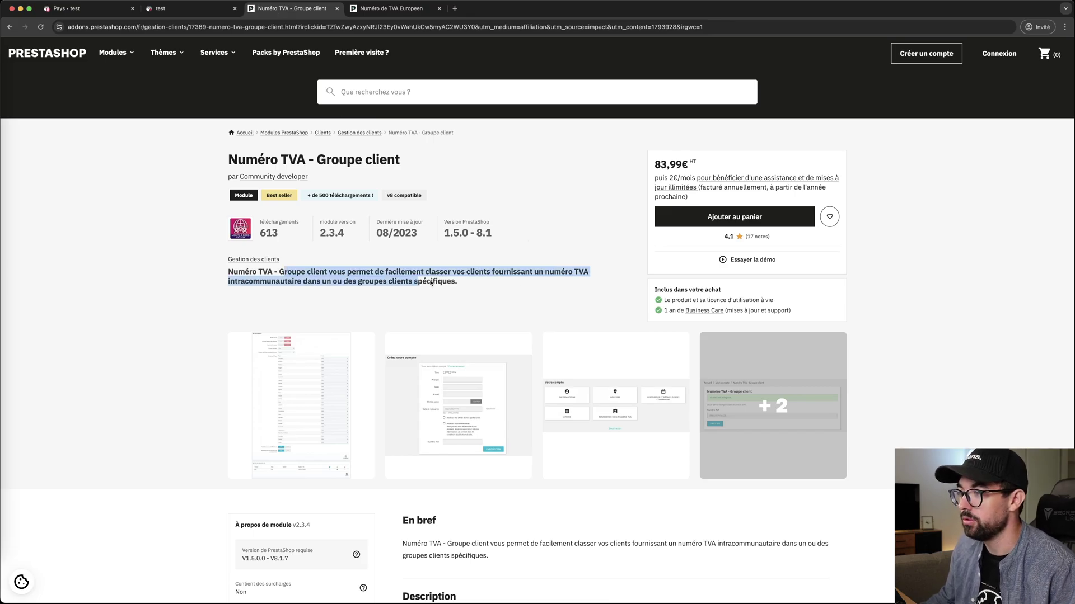
{"action": "left_click", "coordinate": [477, 284]}
Step: Review the description and feature list of the Numéro TVA - Groupe client module, including VAT number validation and automatic customer grouping
{"action": "scroll", "coordinate": [476, 285], "scroll_direction": "down", "scroll_amount": 5}
{"action": "scroll", "coordinate": [476, 285], "scroll_direction": "down", "scroll_amount": 5}
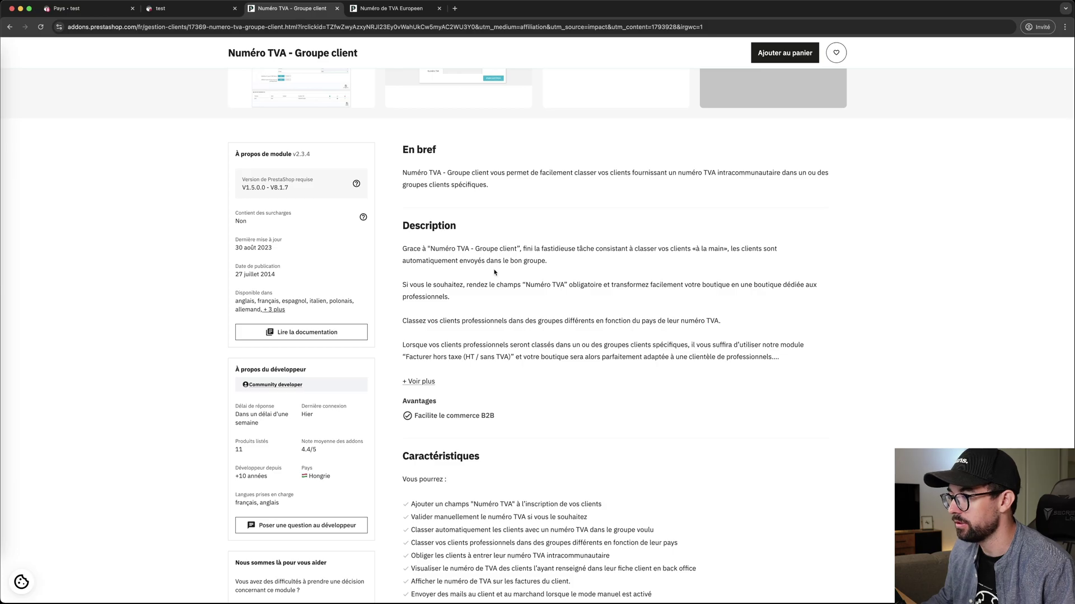
{"action": "scroll", "coordinate": [494, 273], "scroll_direction": "down", "scroll_amount": 3}
{"action": "scroll", "coordinate": [511, 294], "scroll_direction": "up", "scroll_amount": 10}
{"action": "scroll", "coordinate": [511, 295], "scroll_direction": "down", "scroll_amount": 9}
{"action": "left_click_drag", "start_coordinate": [438, 449], "coordinate": [589, 462]}
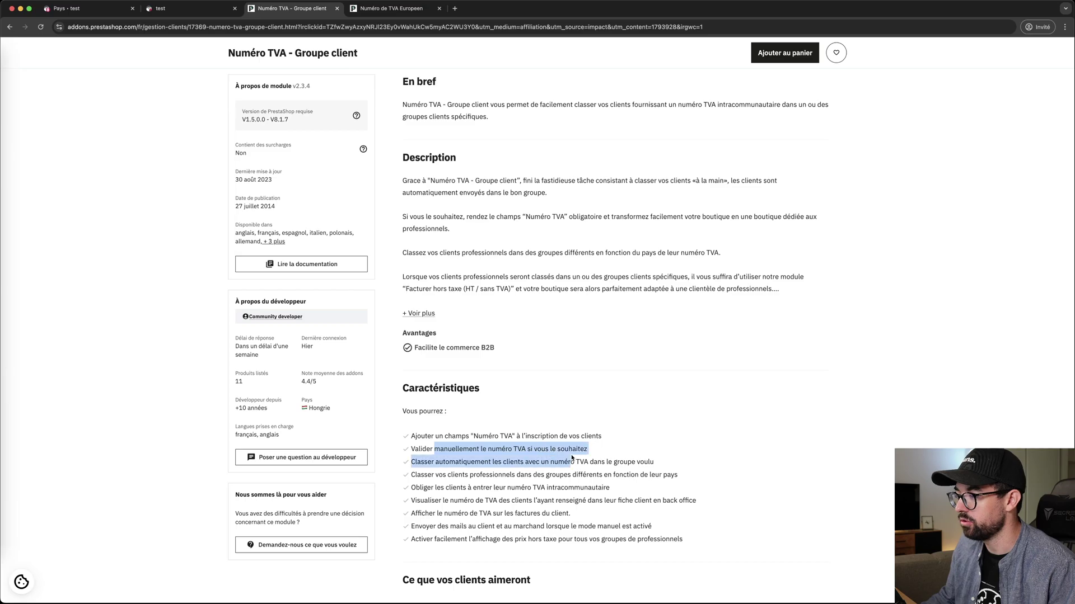
{"action": "scroll", "coordinate": [314, 323], "scroll_direction": "up", "scroll_amount": 10}
{"action": "mouse_move", "coordinate": [317, 373]}
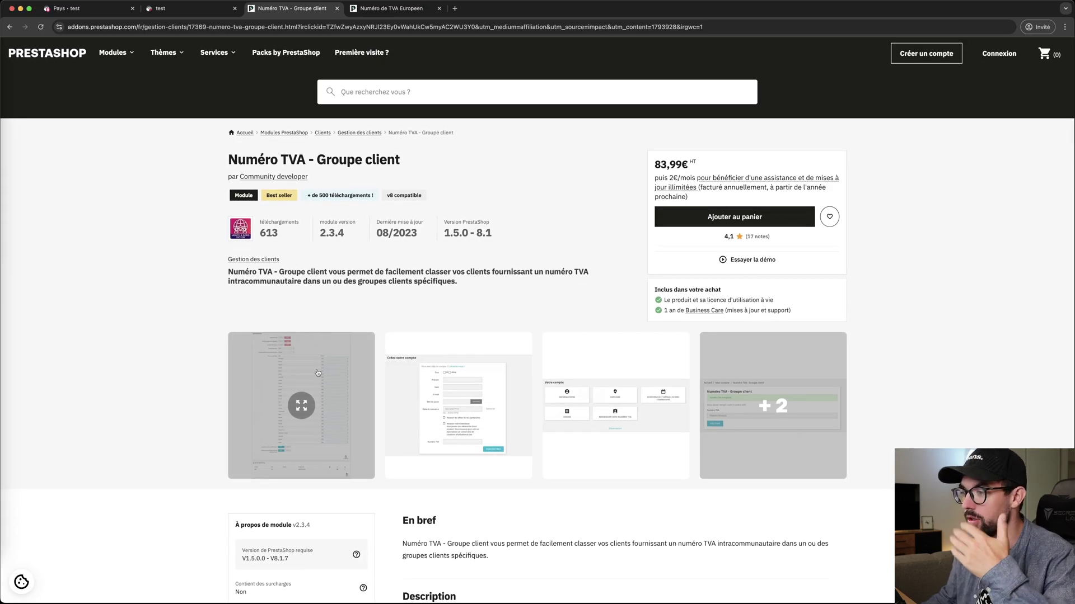
Step: Examine the Numéro de TVA Europeen module page, covering its VIES verification feature and the enlarged screenshot of addresses with VAT numbers
{"action": "left_click", "coordinate": [395, 9]}
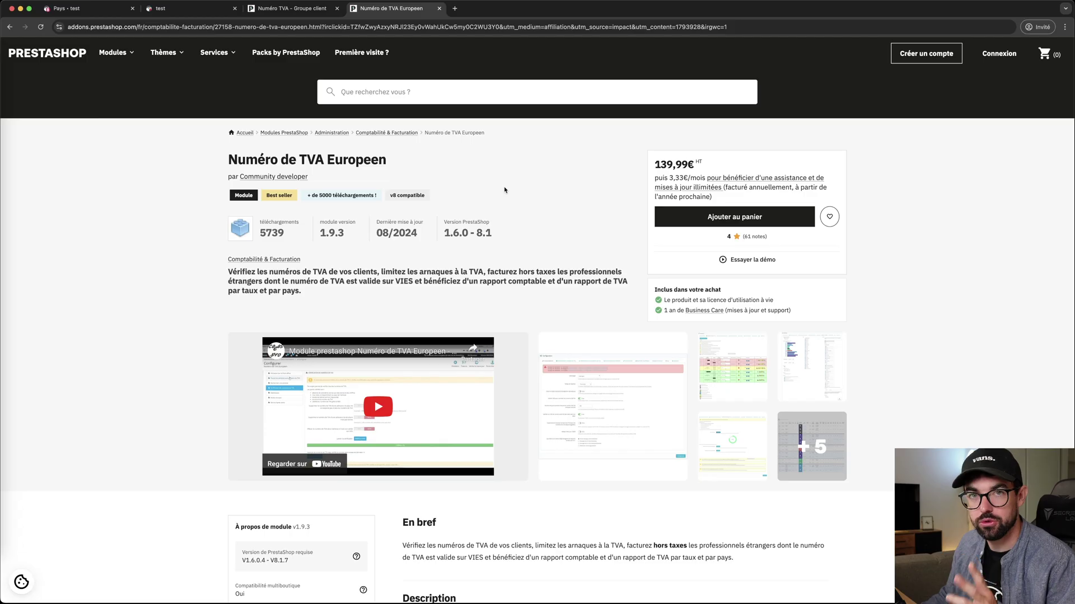
{"action": "scroll", "coordinate": [521, 205], "scroll_direction": "down", "scroll_amount": 15}
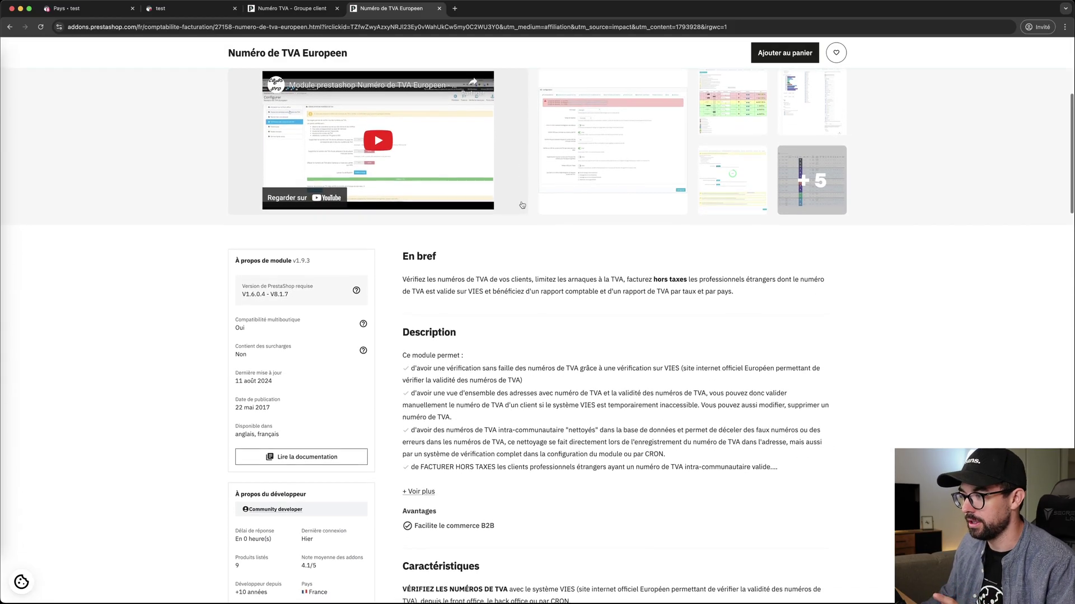
{"action": "left_click_drag", "start_coordinate": [401, 246], "coordinate": [574, 249]}
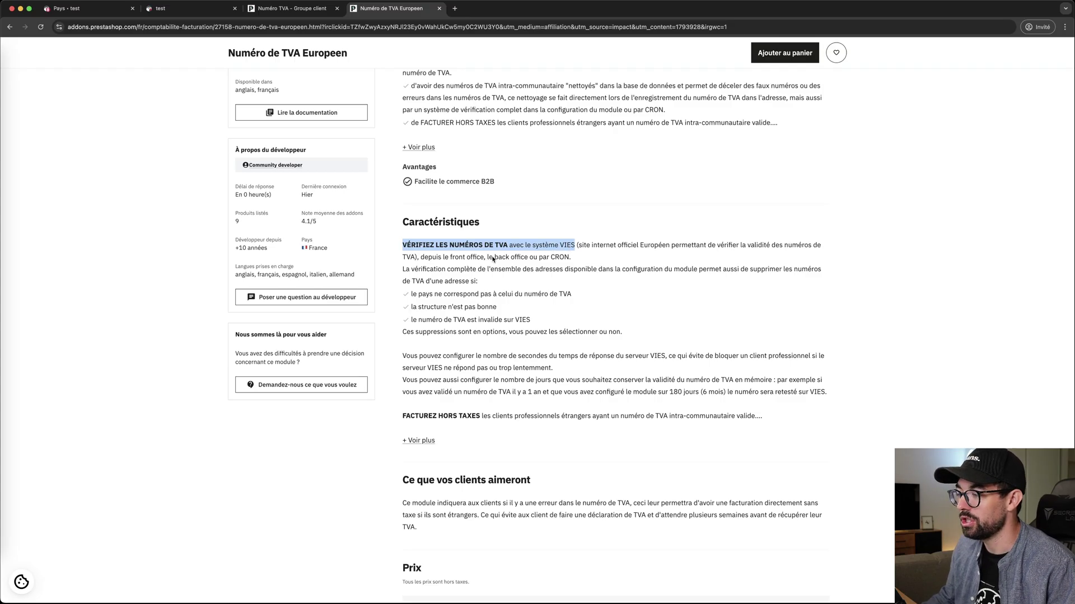
{"action": "scroll", "coordinate": [492, 259], "scroll_direction": "up", "scroll_amount": 15}
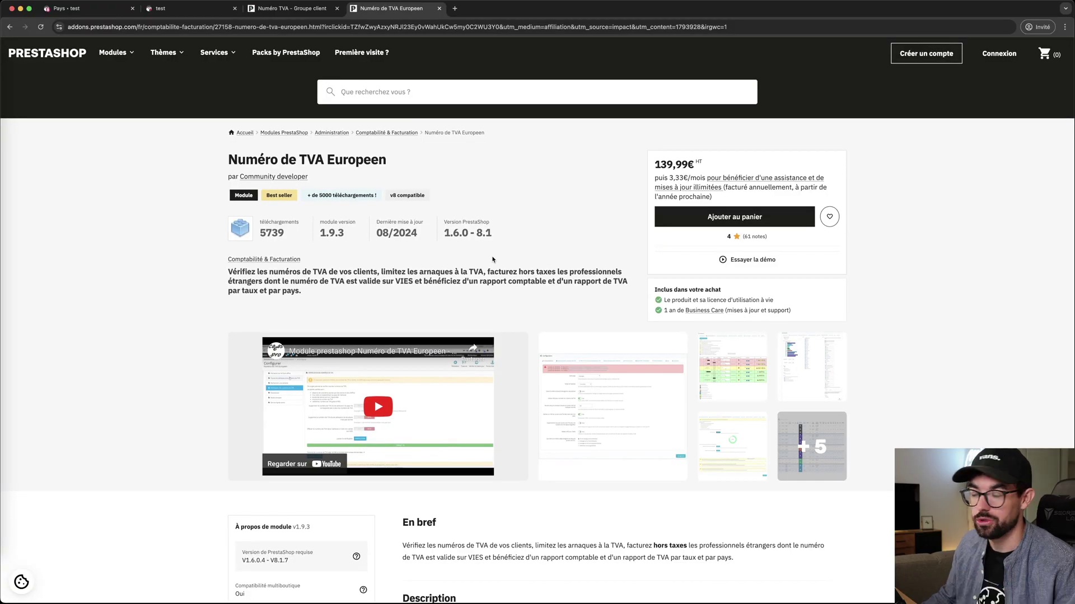
{"action": "left_click", "coordinate": [736, 369]}
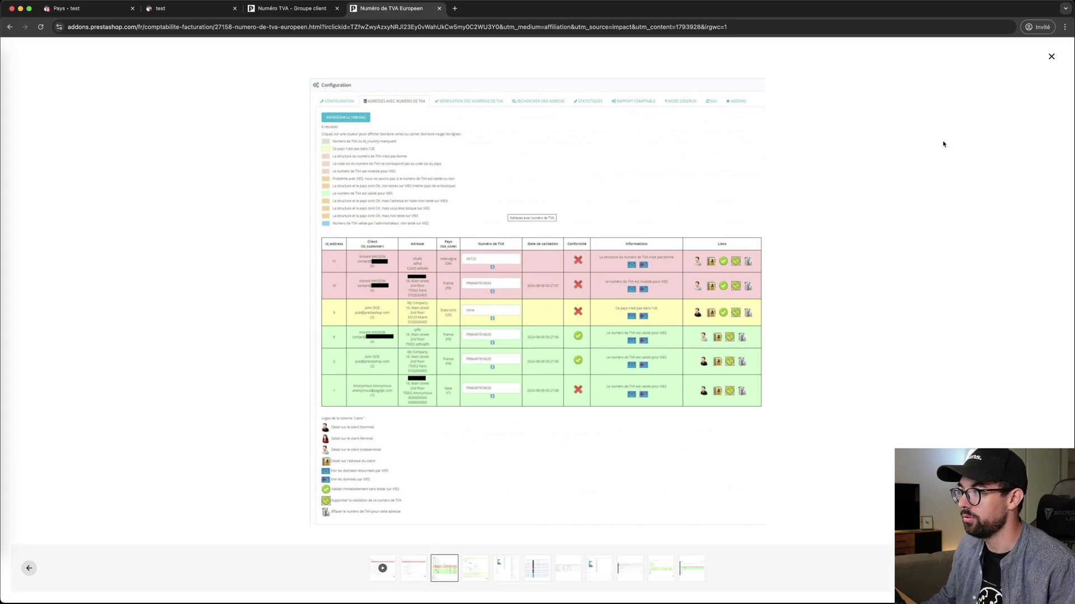
{"action": "left_click", "coordinate": [1050, 57]}
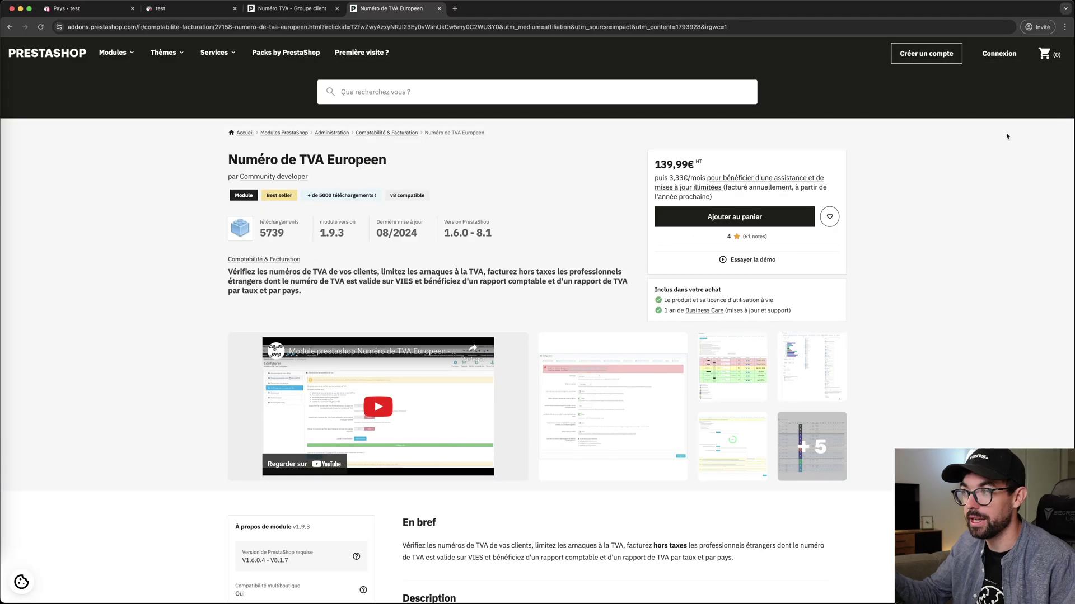